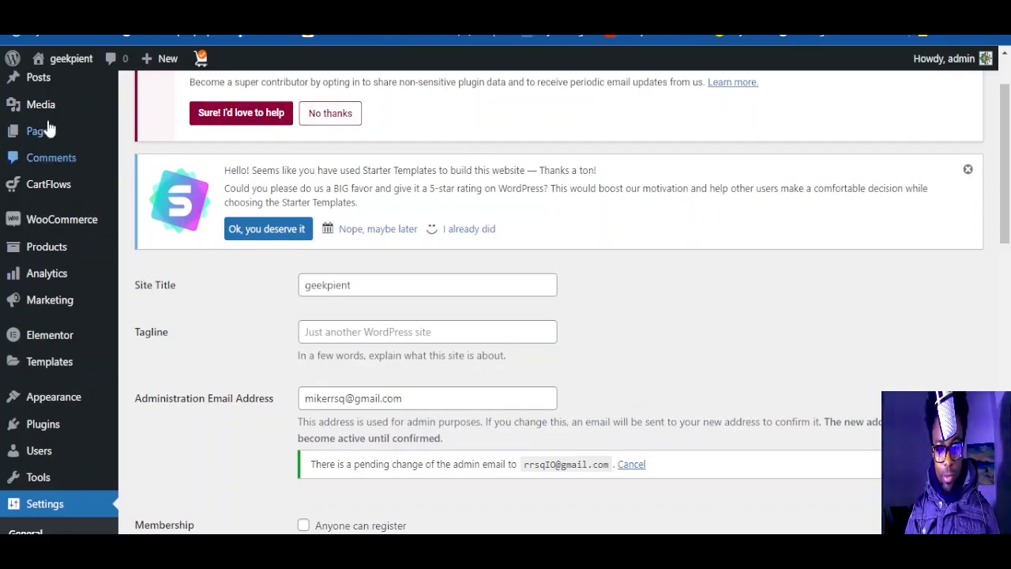
Step: Open the list of installed plugins and look through its entries
{"action": "mouse_move", "coordinate": [61, 217]}
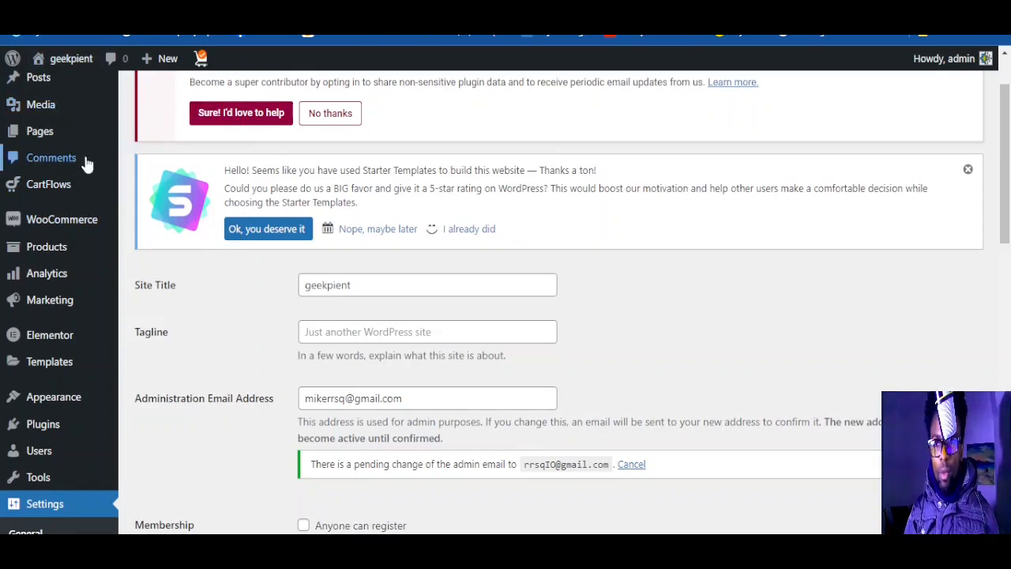
{"action": "scroll", "coordinate": [64, 237], "scroll_direction": "down", "scroll_amount": 2}
{"action": "mouse_move", "coordinate": [76, 249]}
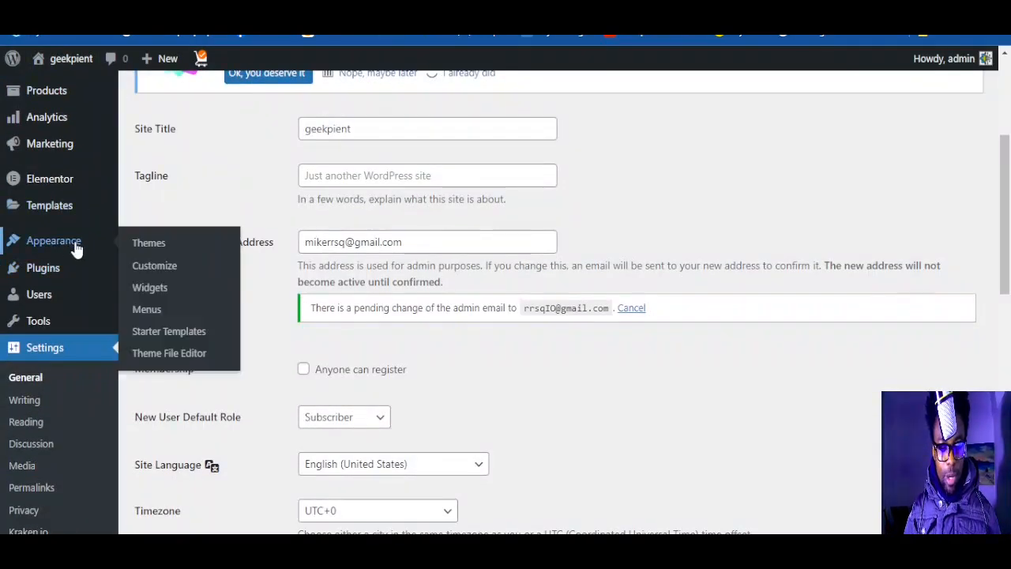
{"action": "mouse_move", "coordinate": [41, 270]}
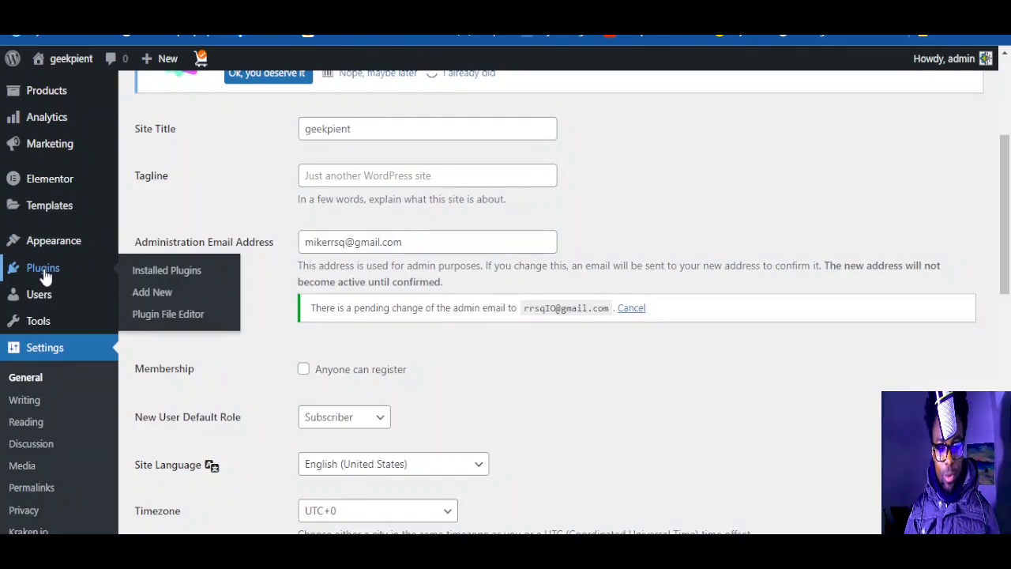
{"action": "left_click", "coordinate": [157, 272]}
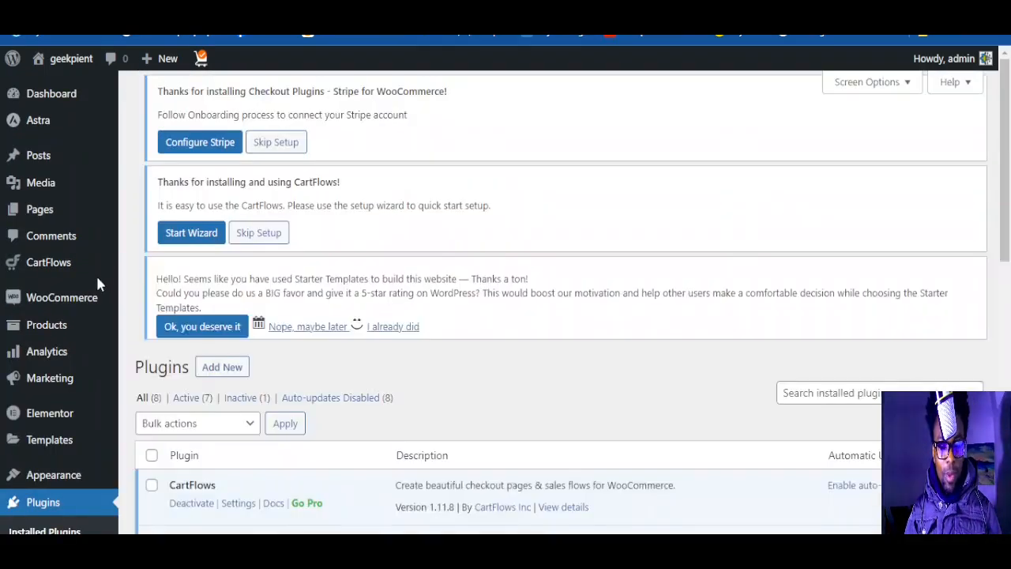
{"action": "scroll", "coordinate": [299, 297], "scroll_direction": "down", "scroll_amount": 3}
{"action": "scroll", "coordinate": [299, 296], "scroll_direction": "down", "scroll_amount": 5}
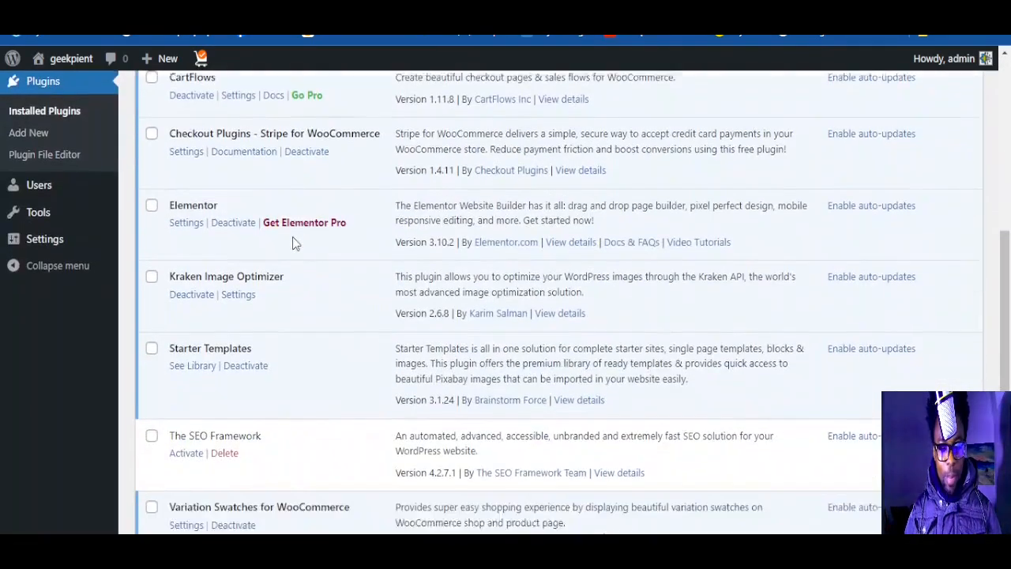
{"action": "scroll", "coordinate": [285, 380], "scroll_direction": "up", "scroll_amount": 5}
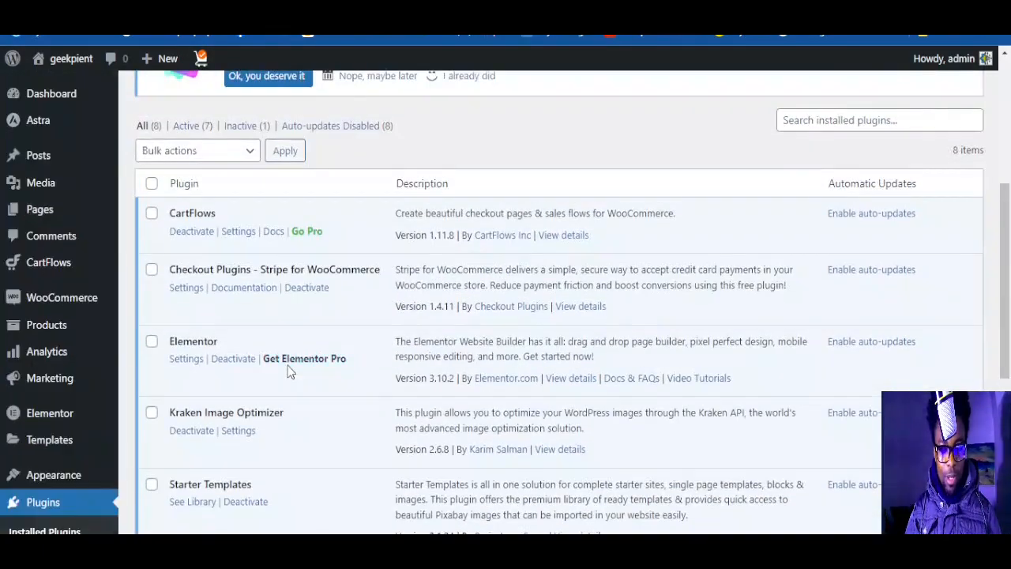
{"action": "scroll", "coordinate": [288, 369], "scroll_direction": "up", "scroll_amount": 2}
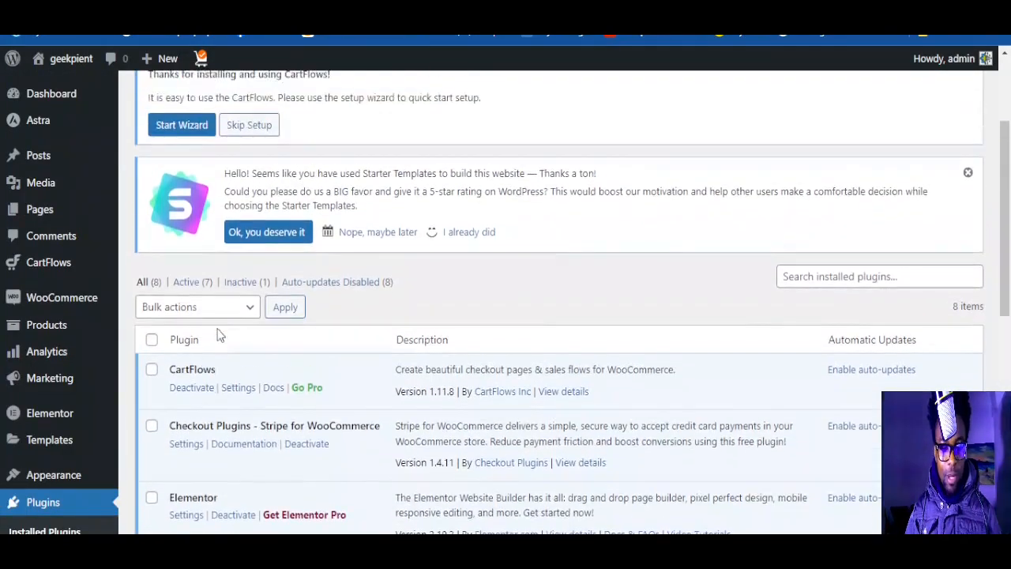
{"action": "scroll", "coordinate": [819, 270], "scroll_direction": "down", "scroll_amount": 1}
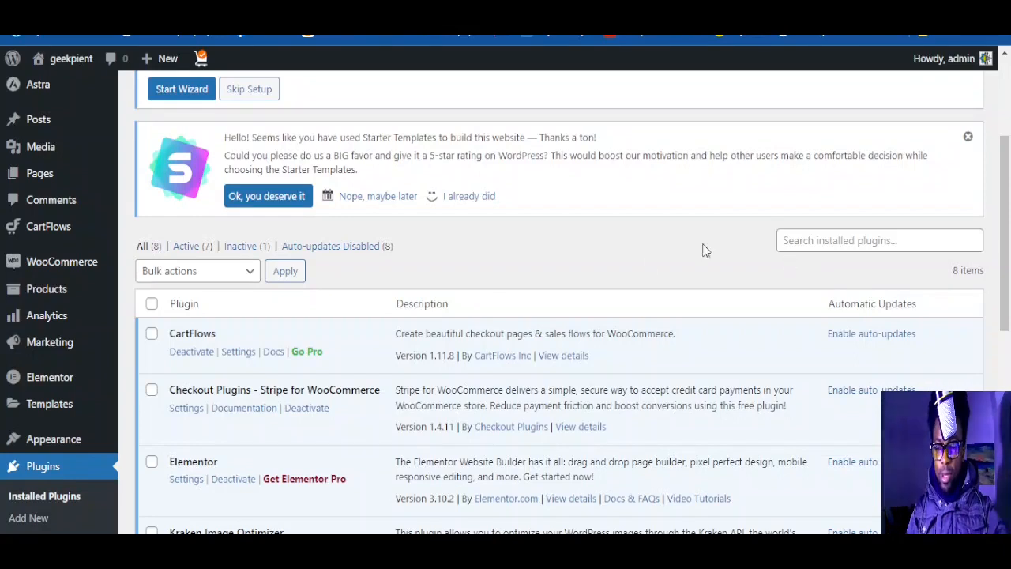
Step: Go to the page for adding new plugins and install the featured Classic Editor plugin
{"action": "left_click", "coordinate": [799, 244]}
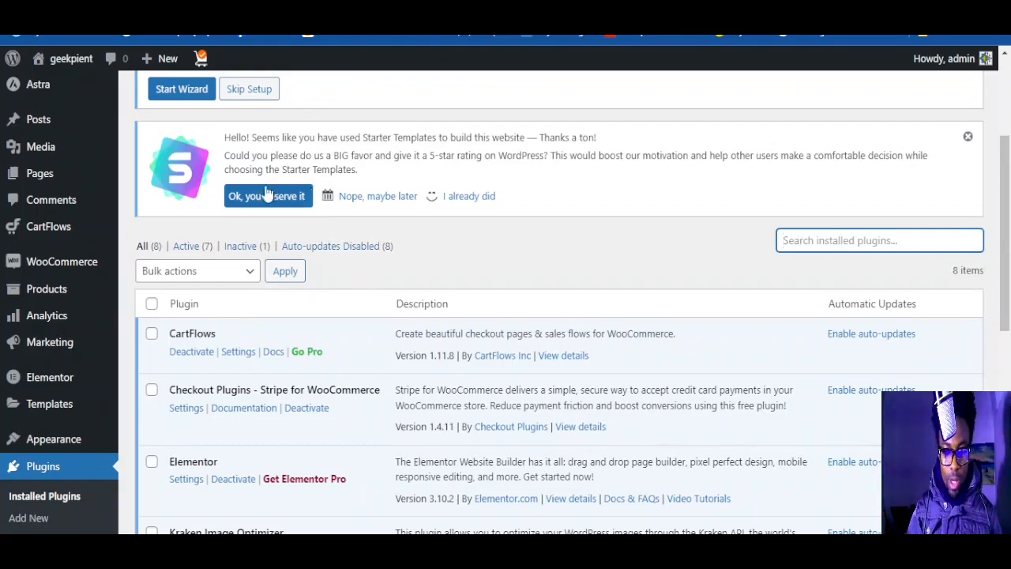
{"action": "scroll", "coordinate": [263, 185], "scroll_direction": "up", "scroll_amount": 2}
{"action": "scroll", "coordinate": [263, 168], "scroll_direction": "up", "scroll_amount": 1}
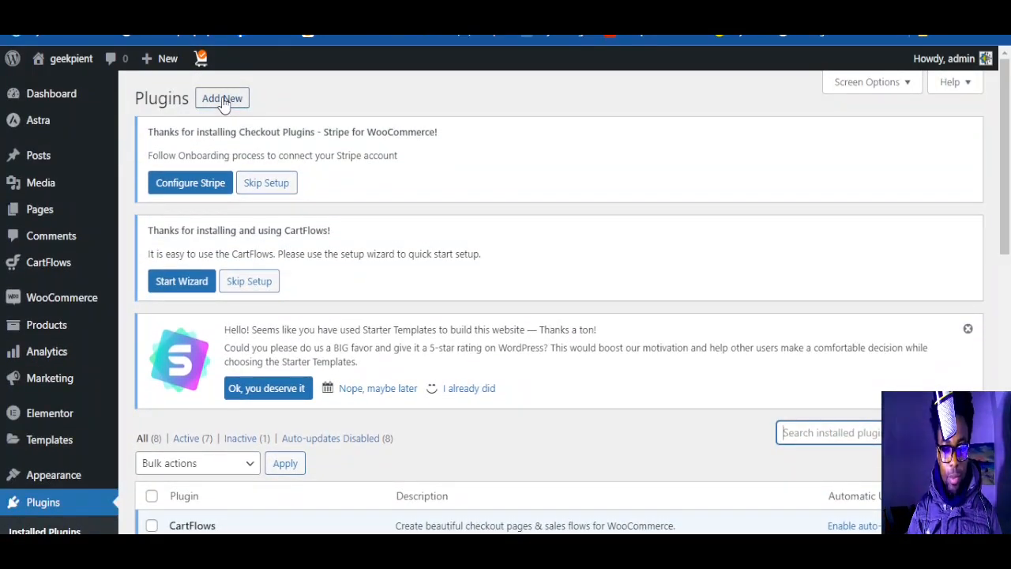
{"action": "left_click", "coordinate": [224, 101]}
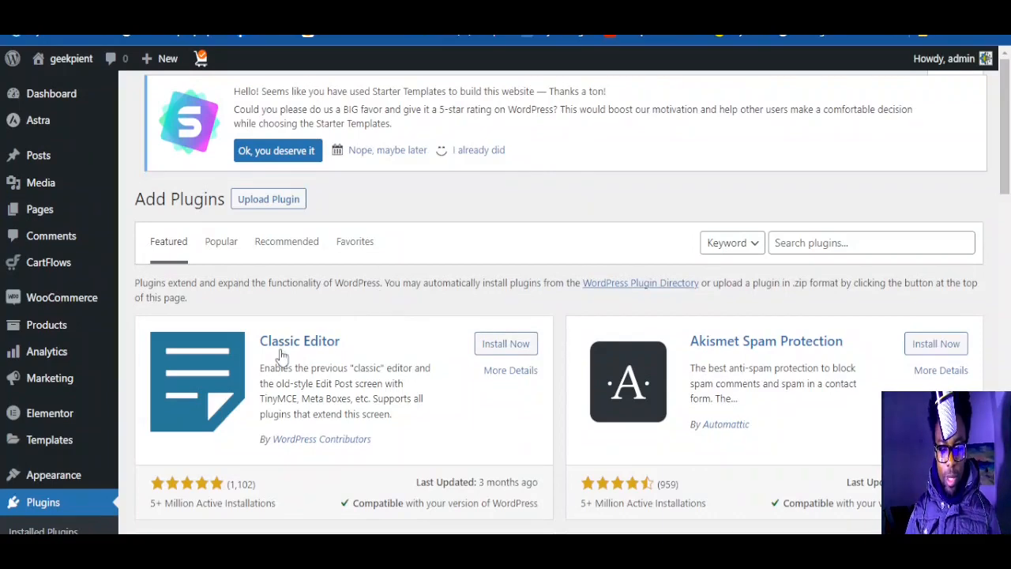
{"action": "scroll", "coordinate": [320, 339], "scroll_direction": "down", "scroll_amount": 2}
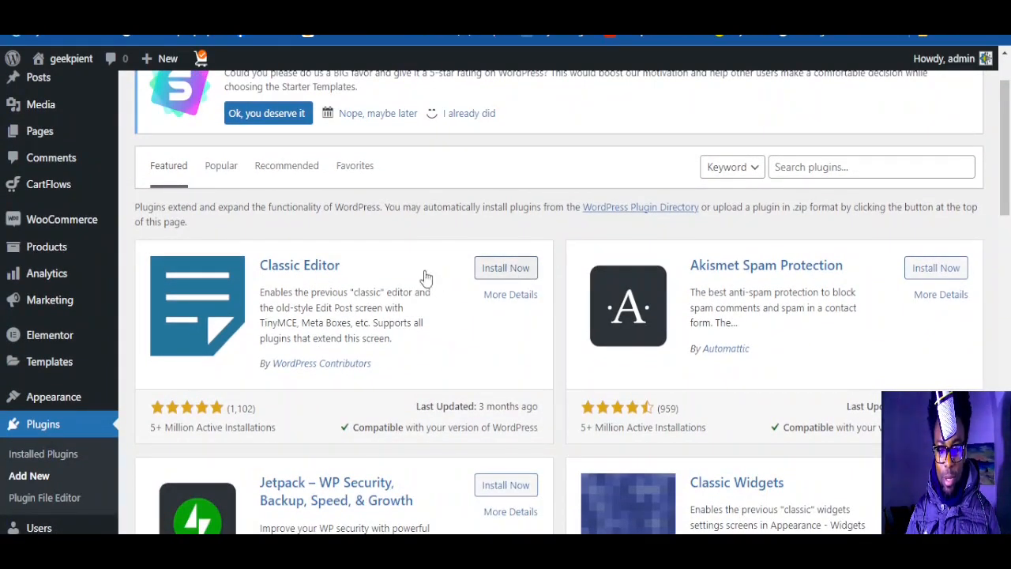
{"action": "scroll", "coordinate": [422, 276], "scroll_direction": "down", "scroll_amount": 1}
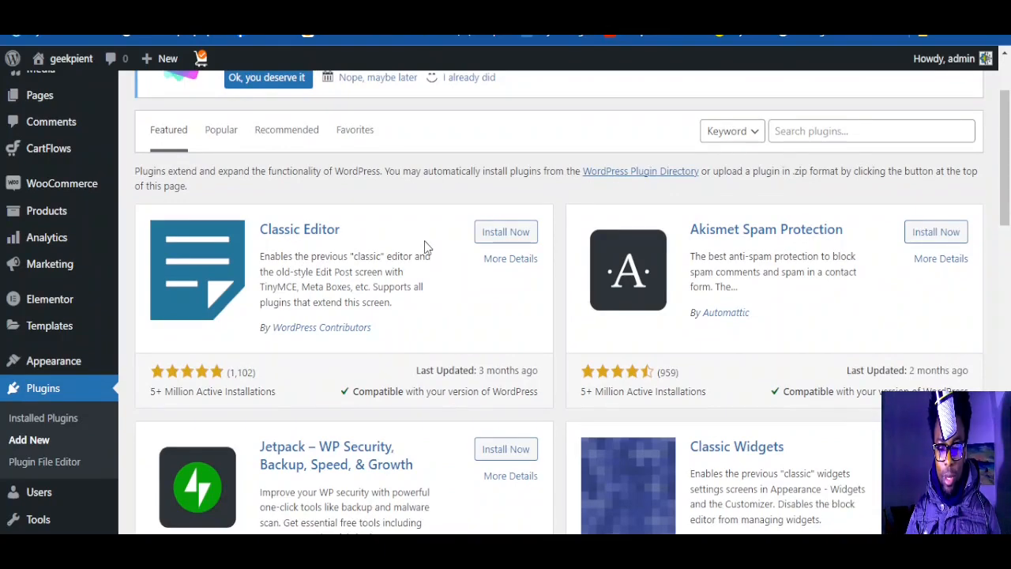
{"action": "left_click", "coordinate": [507, 234]}
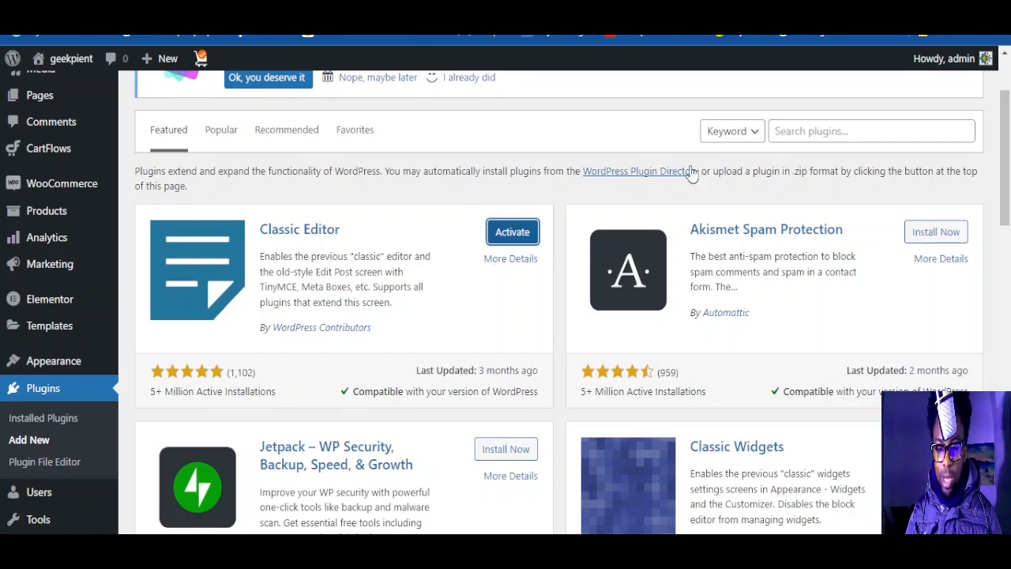
Step: Search the plugin directory for "CLASSIC EDITOR WIDGET" and install the Classic Widgets plugin
{"action": "left_click", "coordinate": [809, 131]}
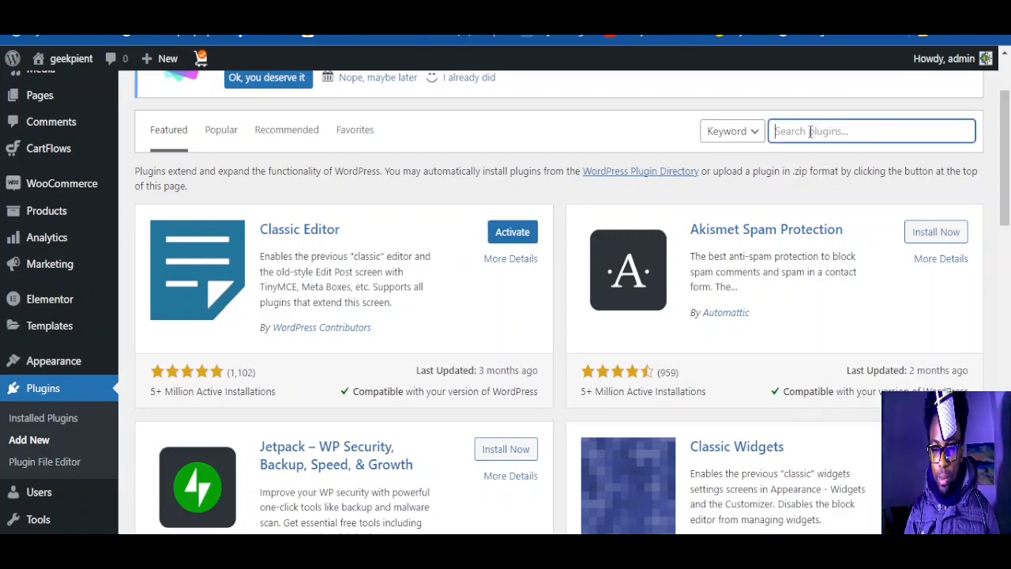
{"action": "type", "text": "CLASS"}
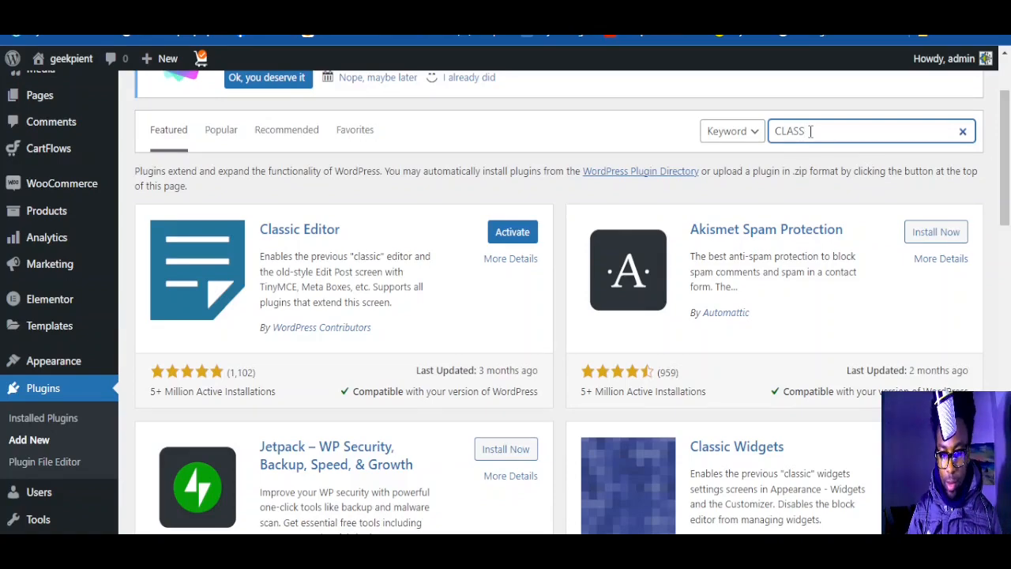
{"action": "type", "text": "IC WEIGH"}
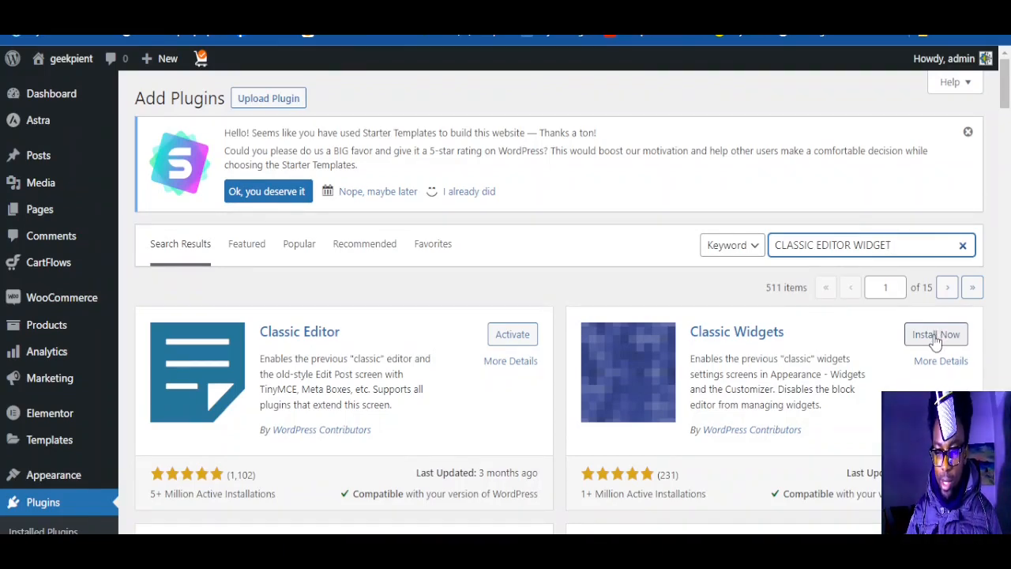
{"action": "left_click", "coordinate": [936, 335]}
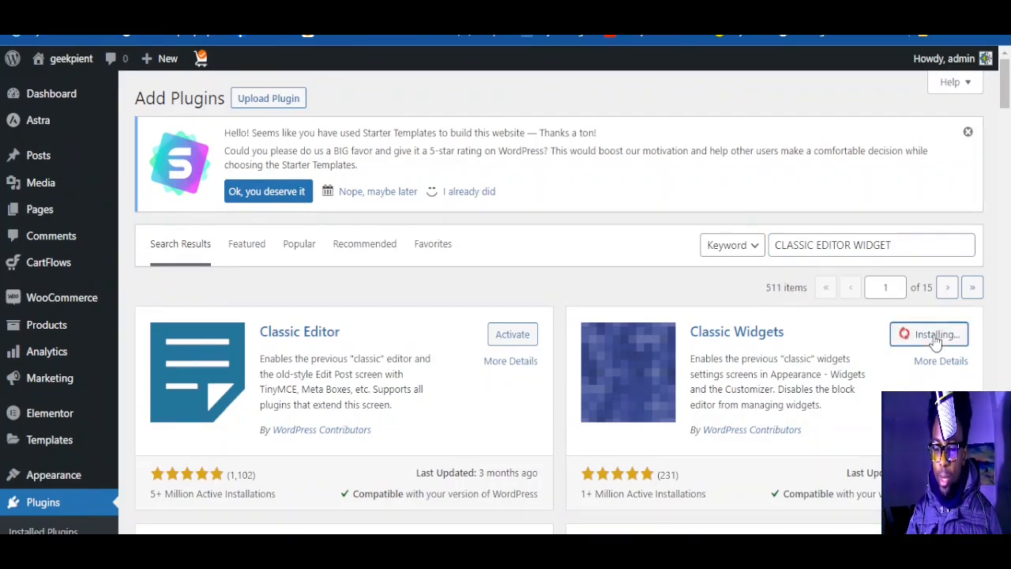
{"action": "scroll", "coordinate": [636, 279], "scroll_direction": "down", "scroll_amount": 3}
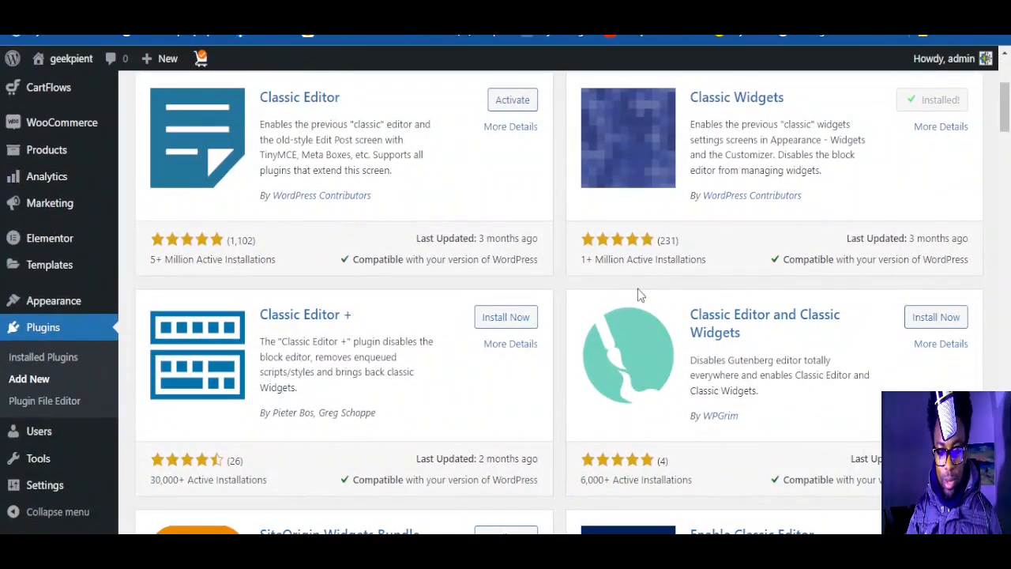
{"action": "scroll", "coordinate": [638, 291], "scroll_direction": "up", "scroll_amount": 2}
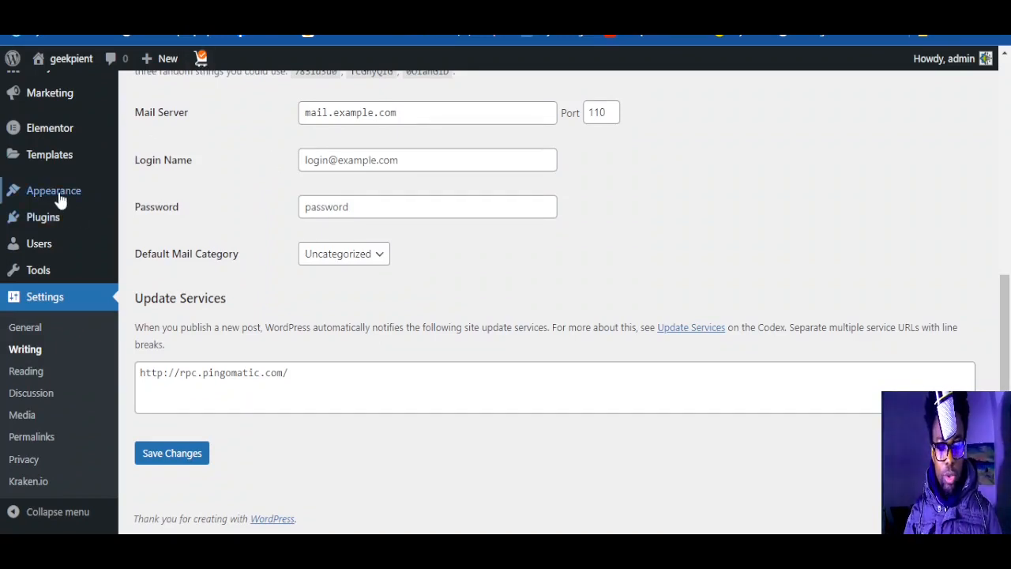
Step: Return to the installed plugins list and locate the Classic Editor and Classic Widgets entries
{"action": "mouse_move", "coordinate": [47, 224]}
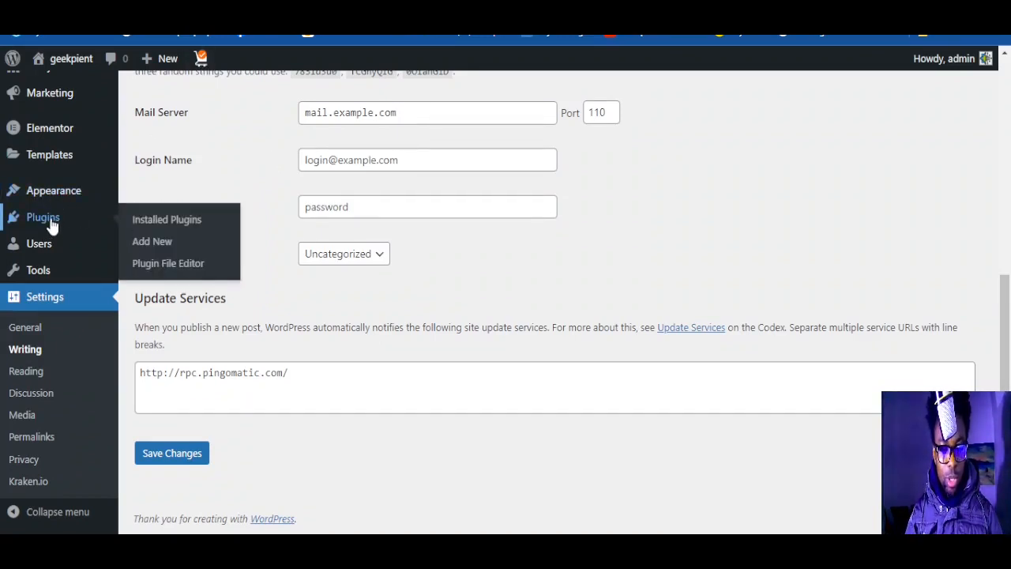
{"action": "left_click", "coordinate": [150, 225]}
{"action": "scroll", "coordinate": [331, 289], "scroll_direction": "down", "scroll_amount": 4}
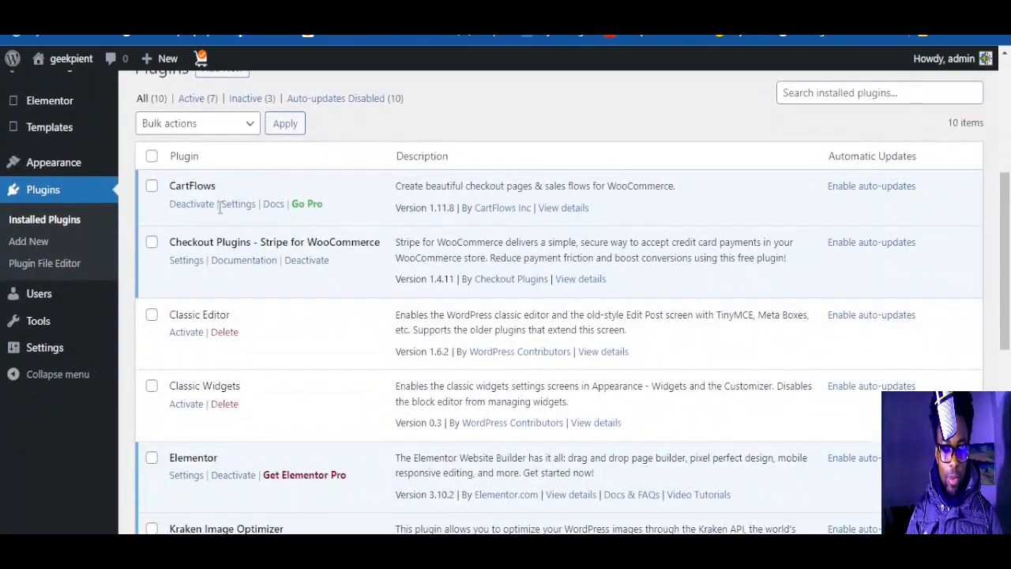
{"action": "scroll", "coordinate": [246, 308], "scroll_direction": "down", "scroll_amount": 1}
{"action": "scroll", "coordinate": [205, 276], "scroll_direction": "down", "scroll_amount": 2}
{"action": "scroll", "coordinate": [166, 244], "scroll_direction": "up", "scroll_amount": 1}
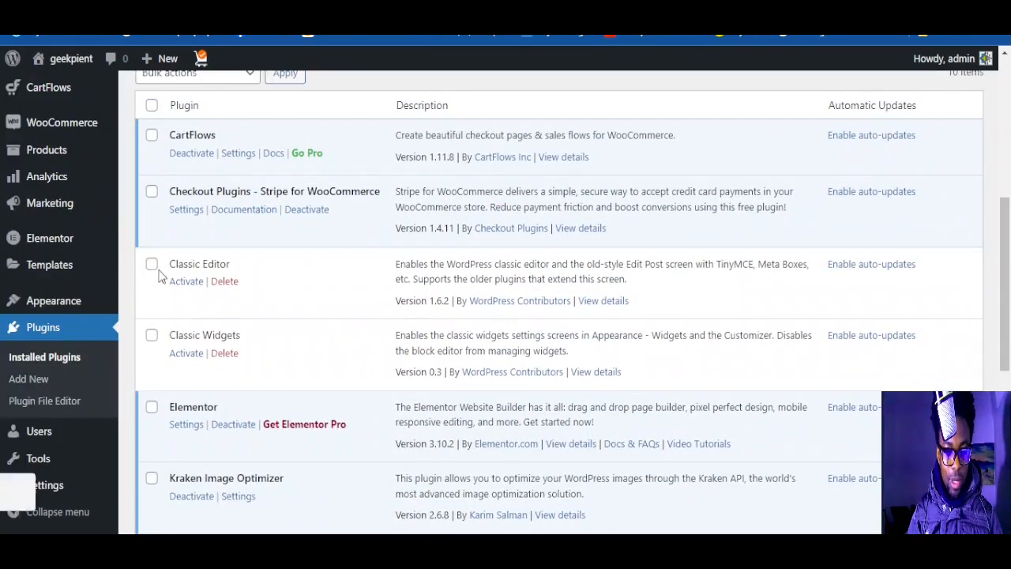
Step: Select the Classic Editor and Classic Widgets plugins and activate both with one bulk action
{"action": "left_click", "coordinate": [153, 266]}
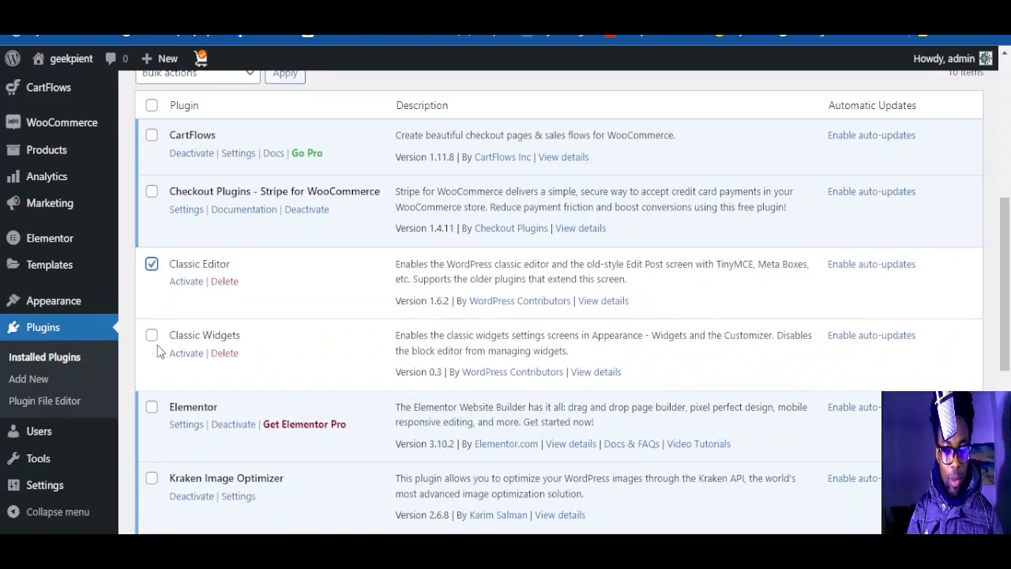
{"action": "scroll", "coordinate": [156, 342], "scroll_direction": "down", "scroll_amount": 1}
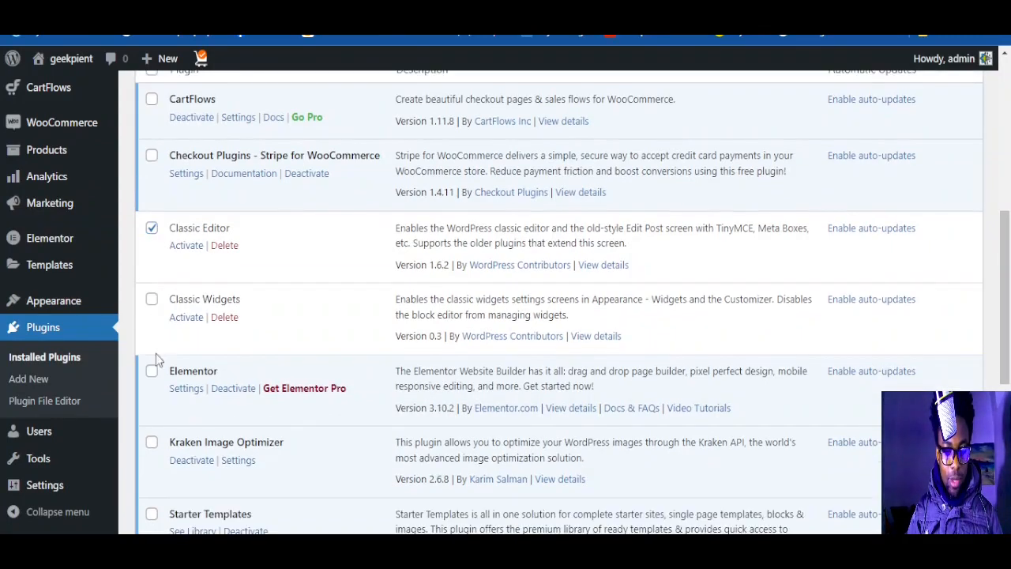
{"action": "left_click", "coordinate": [152, 300]}
{"action": "scroll", "coordinate": [193, 166], "scroll_direction": "up", "scroll_amount": 2}
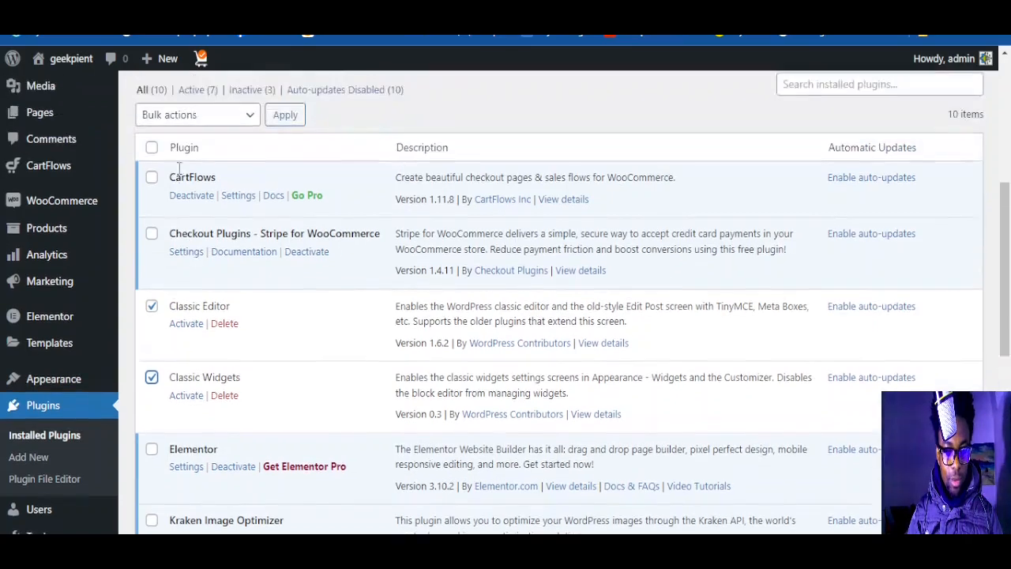
{"action": "left_click", "coordinate": [213, 118]}
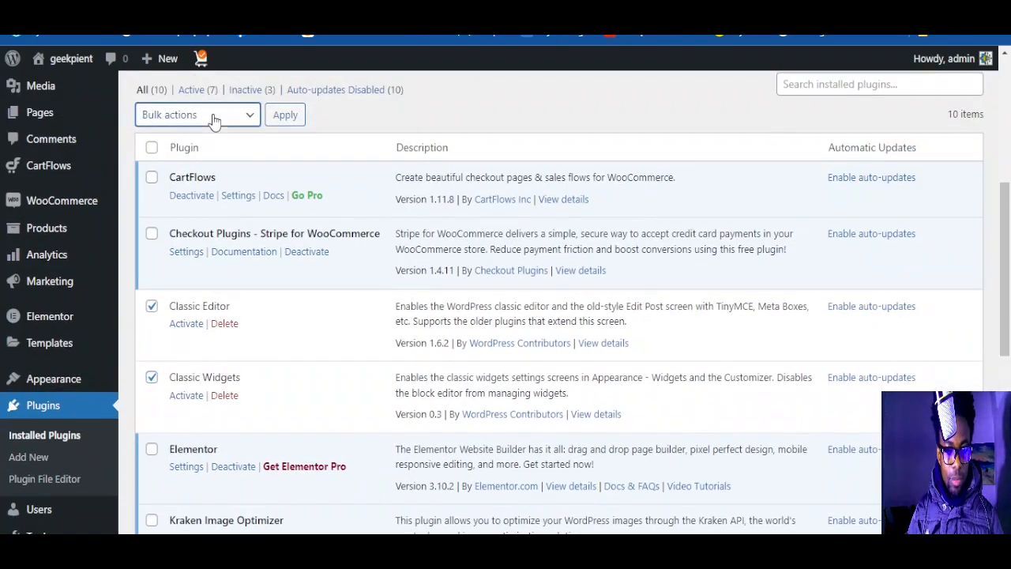
{"action": "left_click", "coordinate": [178, 152]}
{"action": "left_click", "coordinate": [289, 123]}
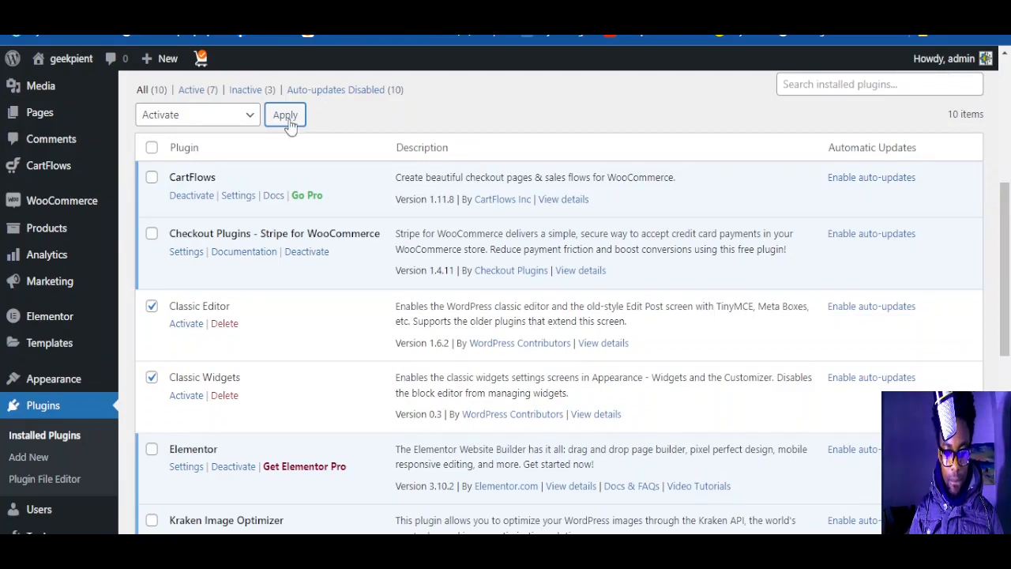
Step: Open the site's Writing settings
{"action": "scroll", "coordinate": [282, 205], "scroll_direction": "down", "scroll_amount": 1}
{"action": "scroll", "coordinate": [282, 206], "scroll_direction": "down", "scroll_amount": 5}
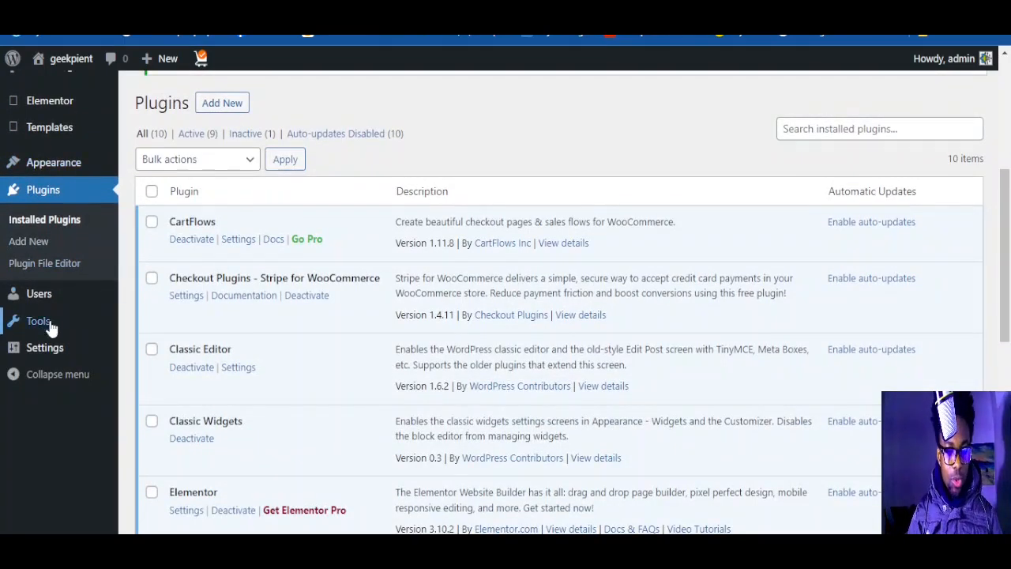
{"action": "scroll", "coordinate": [47, 357], "scroll_direction": "up", "scroll_amount": 1}
{"action": "scroll", "coordinate": [51, 308], "scroll_direction": "down", "scroll_amount": 5}
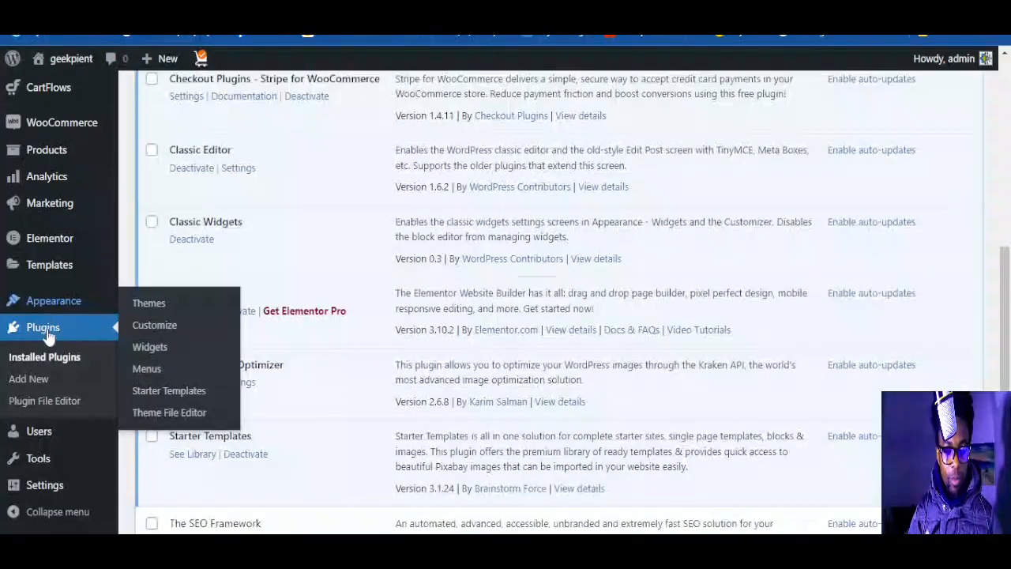
{"action": "mouse_move", "coordinate": [49, 494]}
{"action": "scroll", "coordinate": [134, 442], "scroll_direction": "down", "scroll_amount": 1}
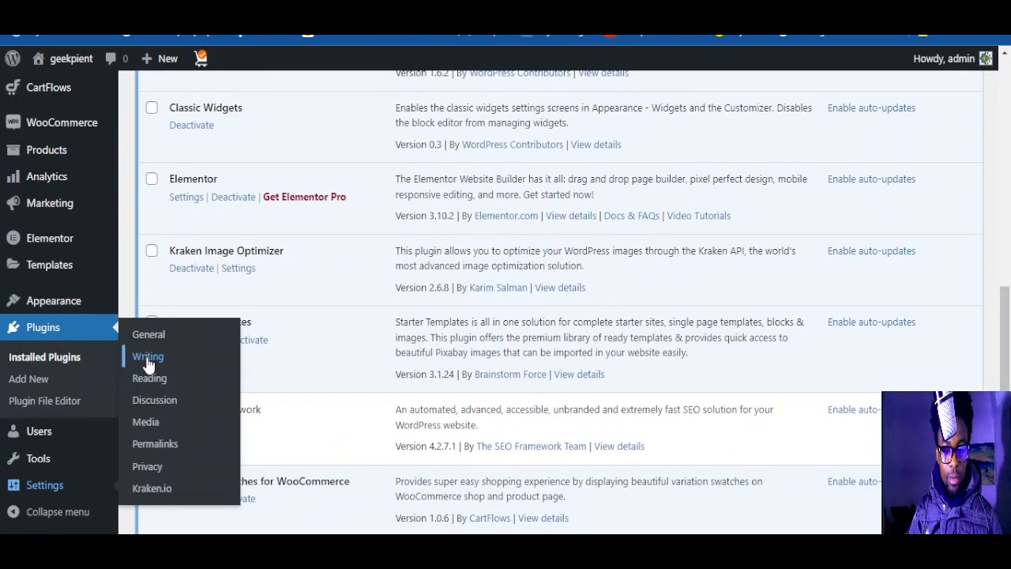
{"action": "left_click", "coordinate": [147, 360]}
Step: Set "Allow users to switch editors" to Yes in the Writing settings
{"action": "scroll", "coordinate": [213, 341], "scroll_direction": "down", "scroll_amount": 3}
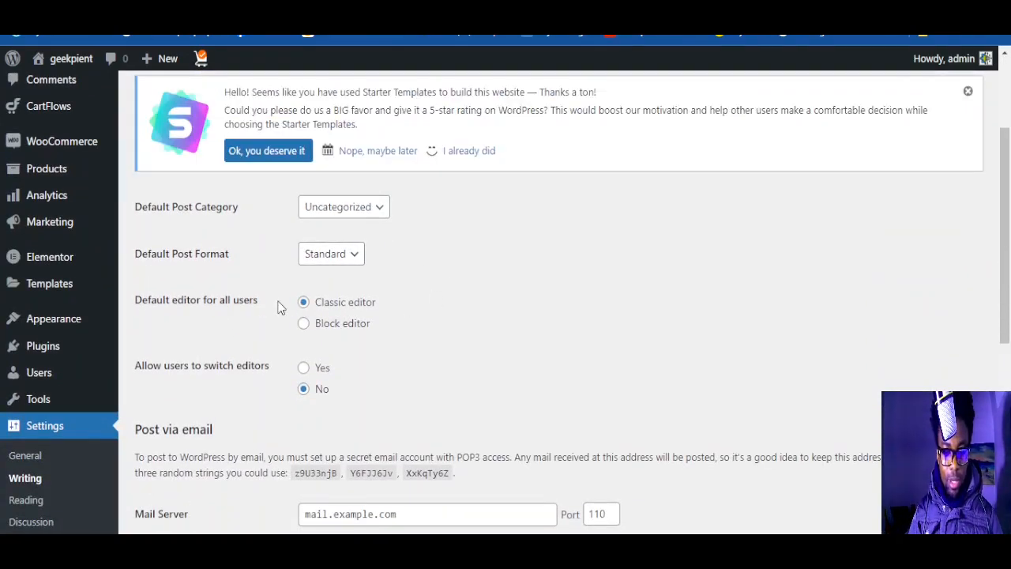
{"action": "scroll", "coordinate": [313, 312], "scroll_direction": "down", "scroll_amount": 1}
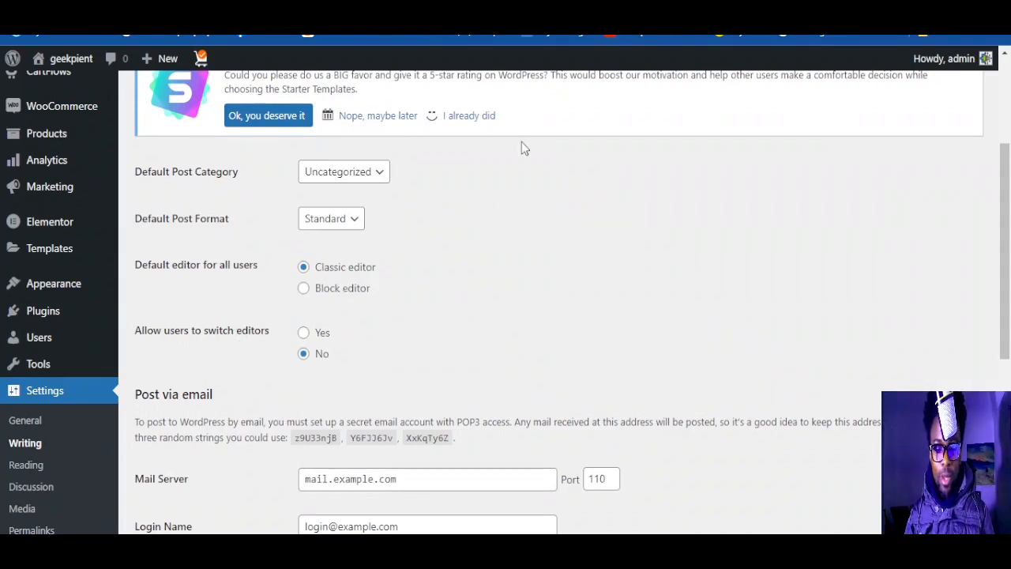
{"action": "left_click", "coordinate": [303, 333]}
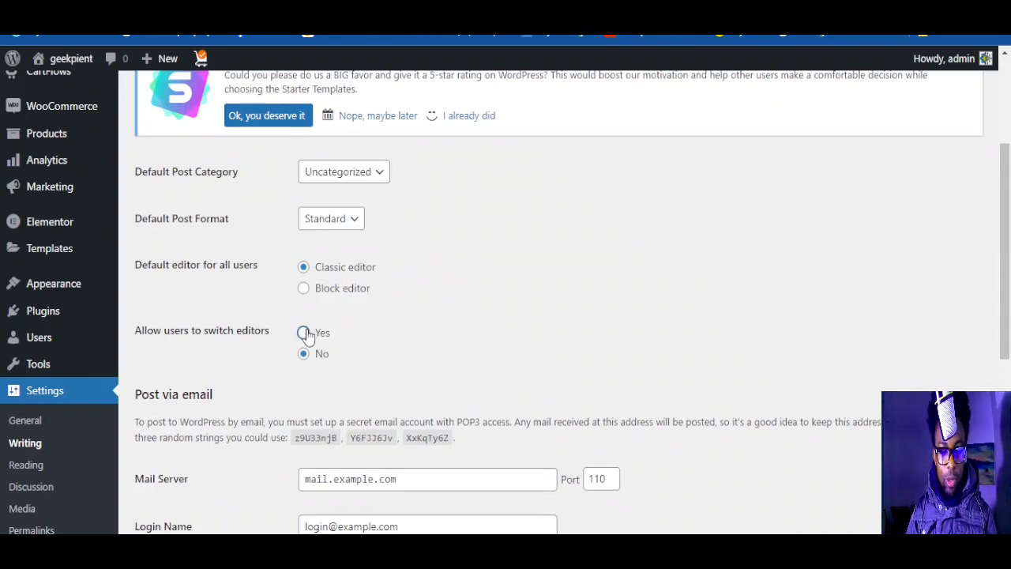
{"action": "scroll", "coordinate": [356, 331], "scroll_direction": "down", "scroll_amount": 2}
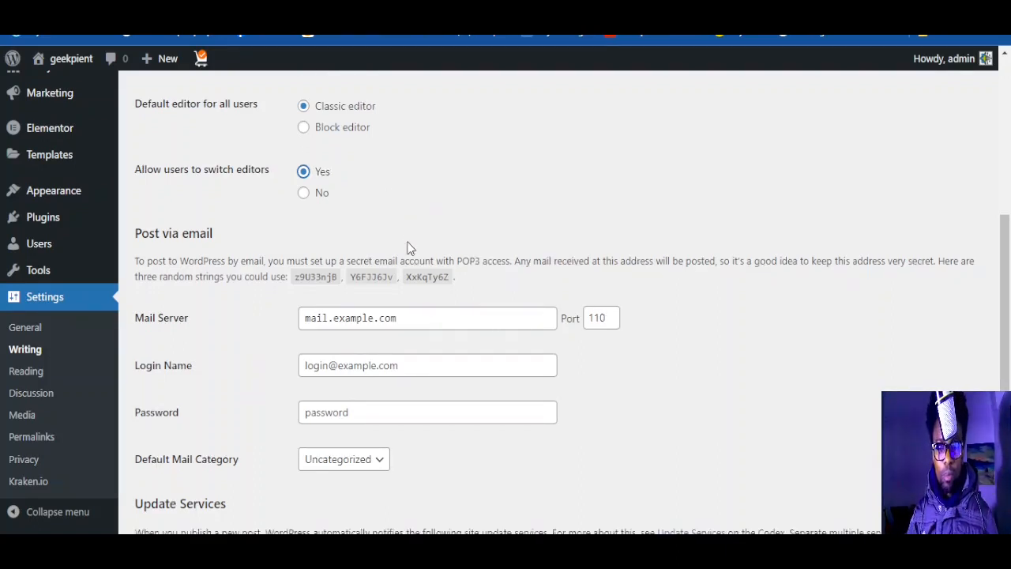
Step: Save the Writing settings and look over the saved editor options
{"action": "scroll", "coordinate": [402, 260], "scroll_direction": "down", "scroll_amount": 3}
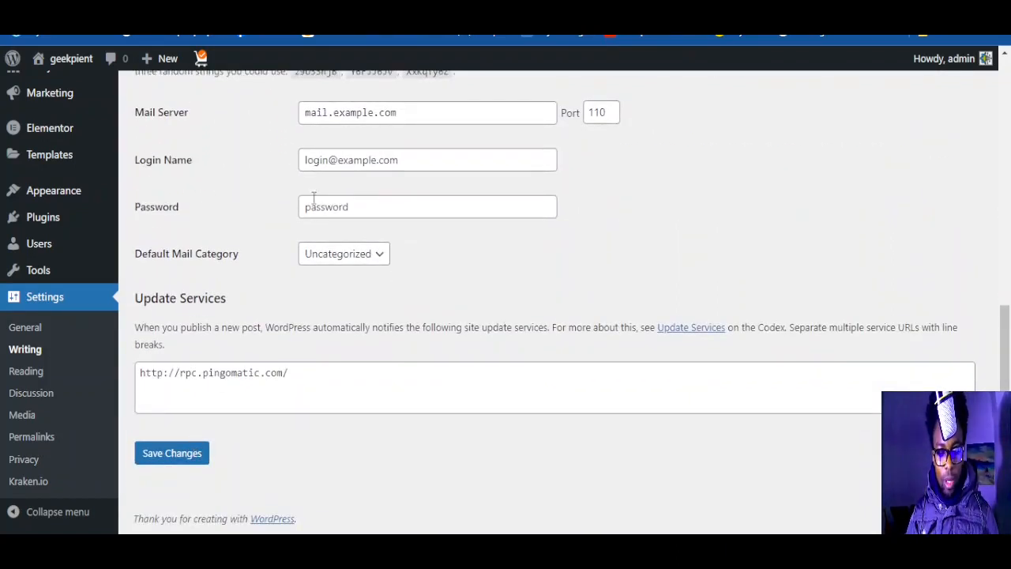
{"action": "left_click", "coordinate": [168, 463]}
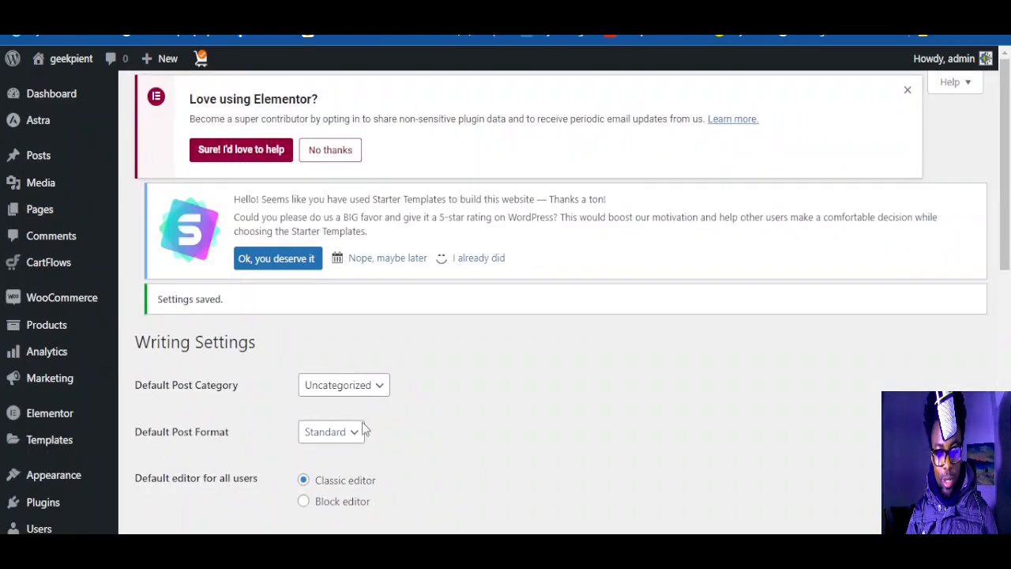
{"action": "scroll", "coordinate": [371, 423], "scroll_direction": "down", "scroll_amount": 1}
{"action": "scroll", "coordinate": [366, 387], "scroll_direction": "up", "scroll_amount": 1}
{"action": "scroll", "coordinate": [593, 217], "scroll_direction": "down", "scroll_amount": 5}
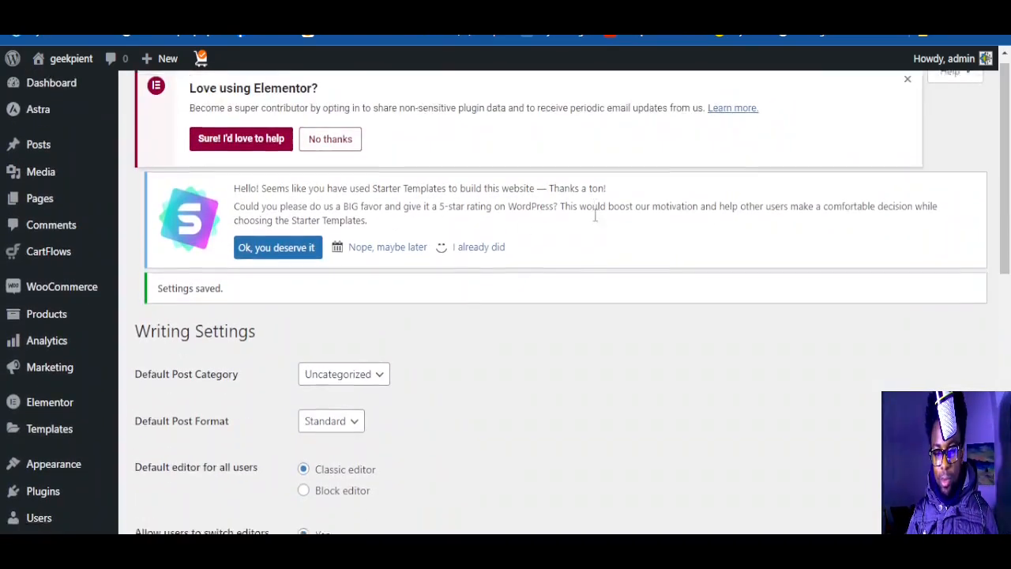
{"action": "scroll", "coordinate": [1007, 330], "scroll_direction": "down", "scroll_amount": 2}
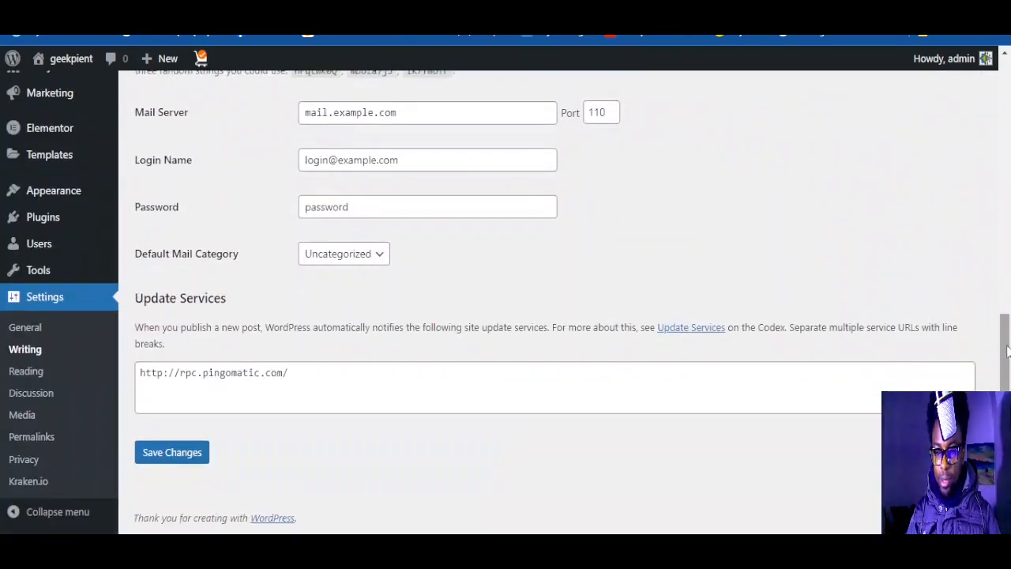
{"action": "scroll", "coordinate": [776, 293], "scroll_direction": "up", "scroll_amount": 2}
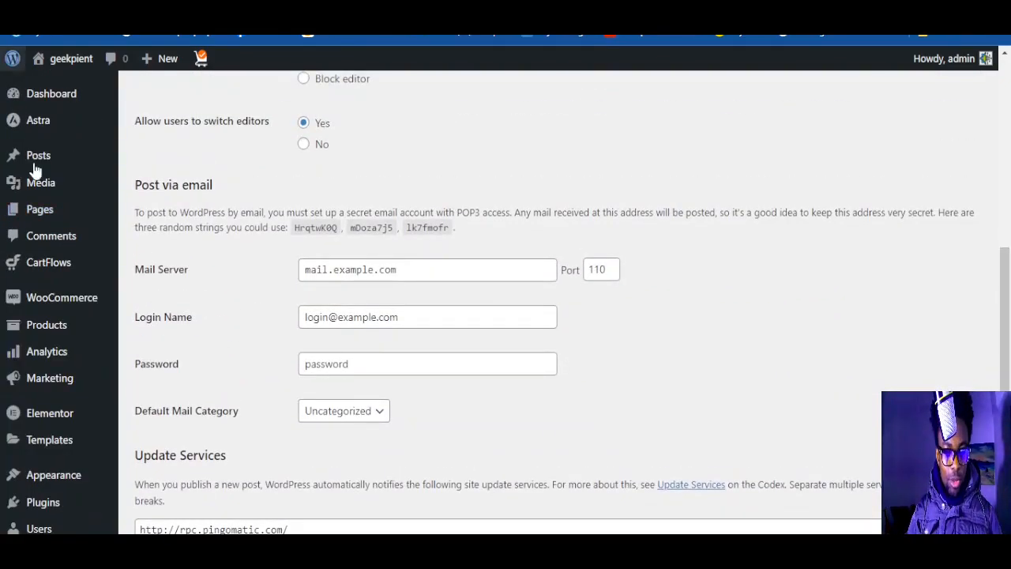
Step: Open the list of all pages and locate the Sample Page entry
{"action": "scroll", "coordinate": [44, 206], "scroll_direction": "up", "scroll_amount": 2}
{"action": "mouse_move", "coordinate": [56, 210]}
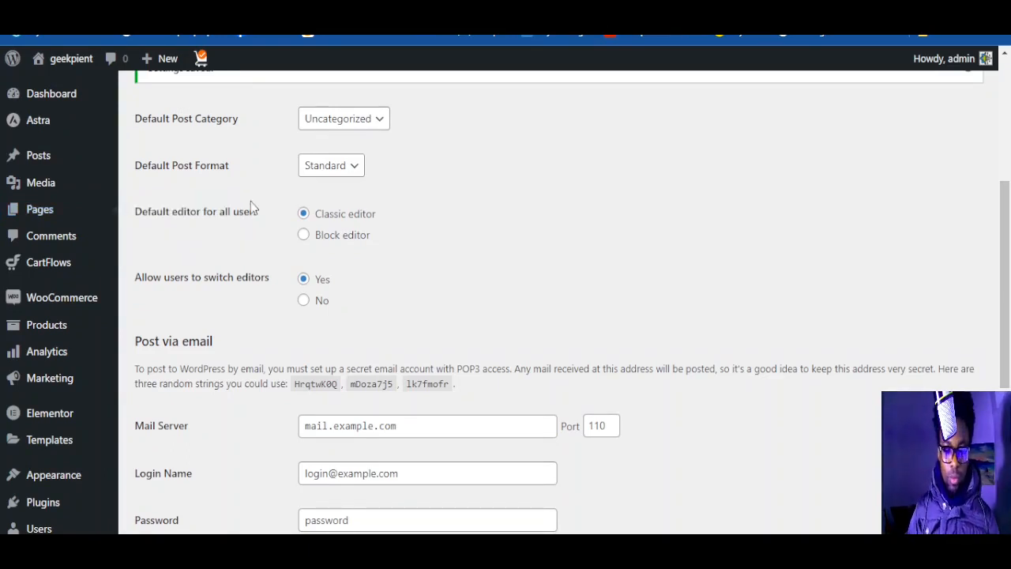
{"action": "scroll", "coordinate": [237, 260], "scroll_direction": "down", "scroll_amount": 3}
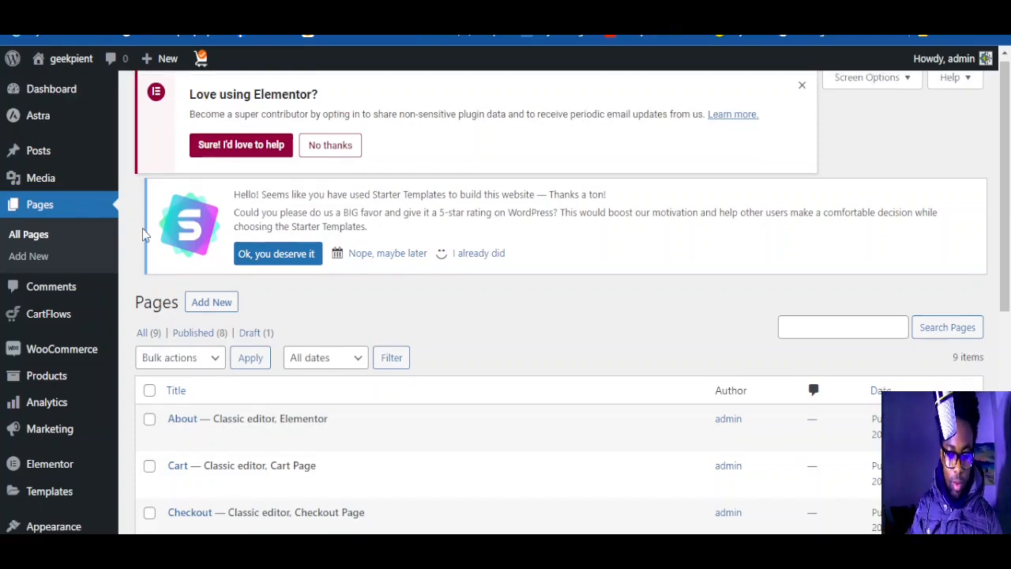
{"action": "scroll", "coordinate": [209, 318], "scroll_direction": "down", "scroll_amount": 3}
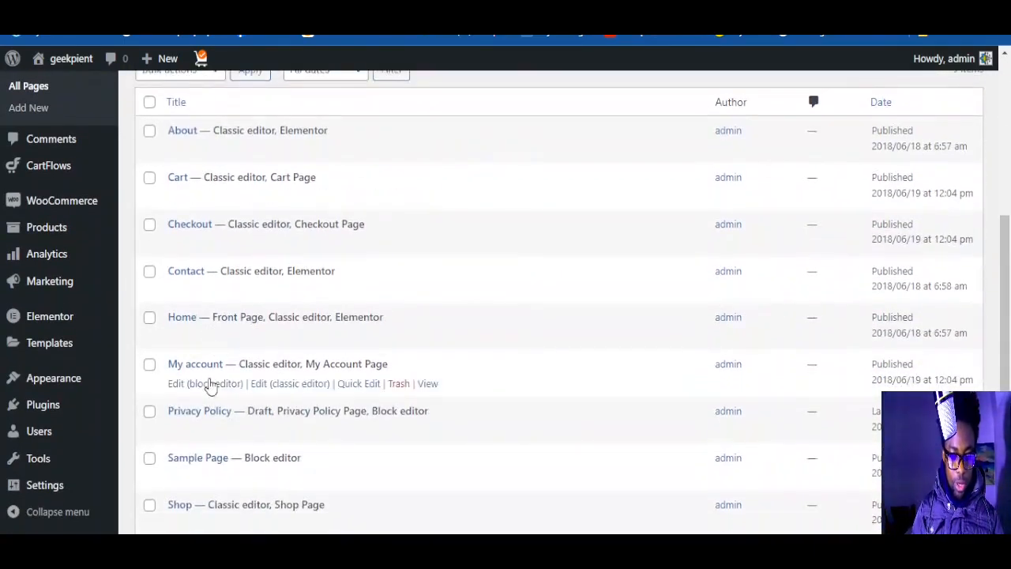
{"action": "scroll", "coordinate": [226, 356], "scroll_direction": "down", "scroll_amount": 3}
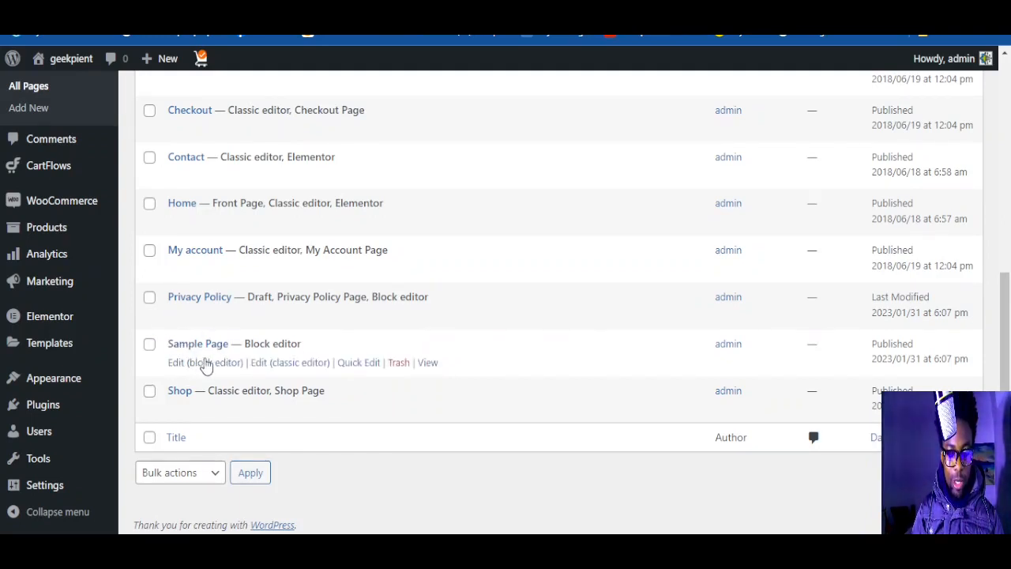
Step: Open Sample Page in the classic editor and look through its content area and page setting boxes for the editor switch
{"action": "left_click", "coordinate": [261, 363]}
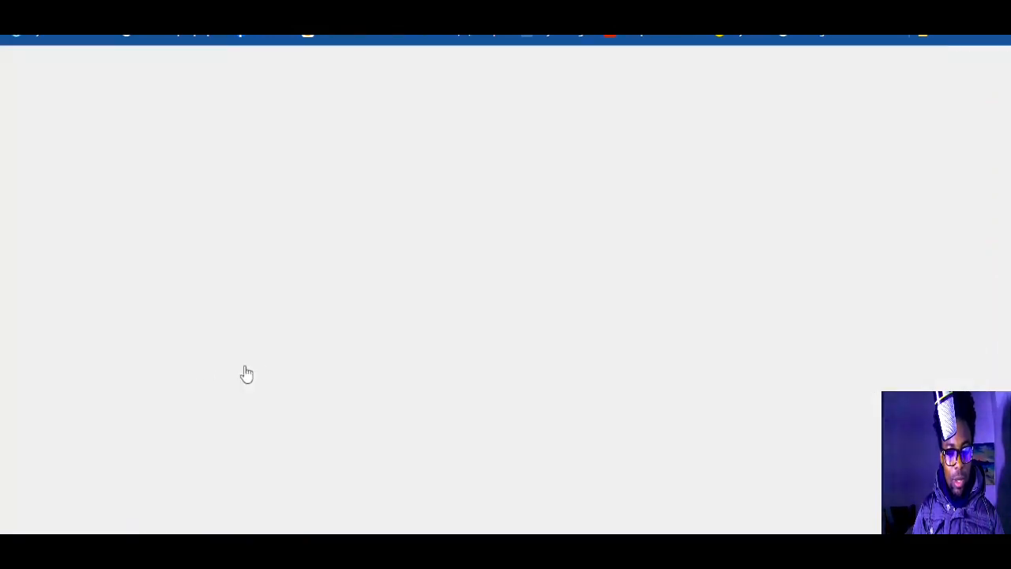
{"action": "scroll", "coordinate": [491, 392], "scroll_direction": "down", "scroll_amount": 2}
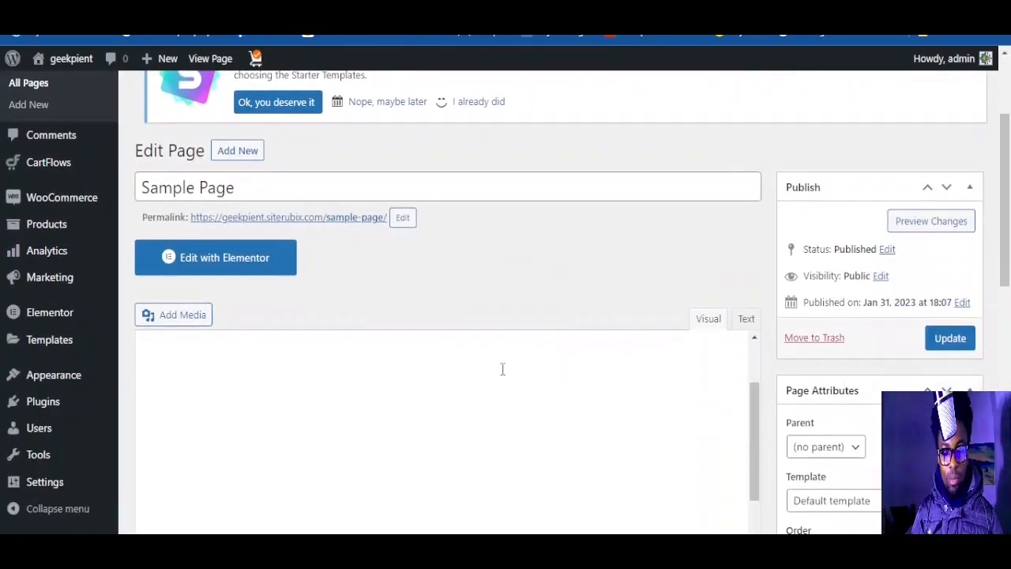
{"action": "scroll", "coordinate": [546, 371], "scroll_direction": "down", "scroll_amount": 1}
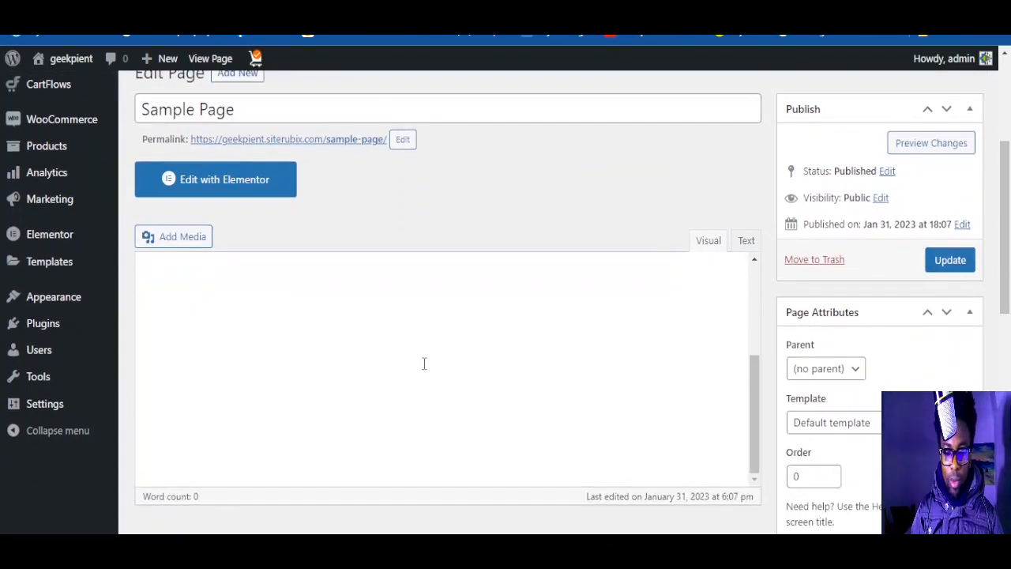
{"action": "scroll", "coordinate": [320, 291], "scroll_direction": "up", "scroll_amount": 1}
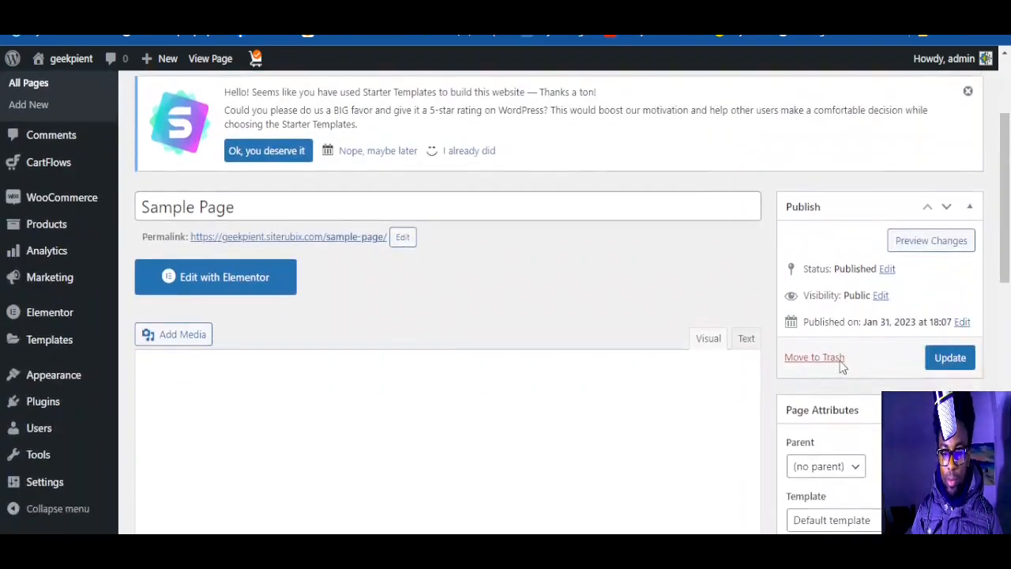
{"action": "scroll", "coordinate": [666, 332], "scroll_direction": "down", "scroll_amount": 4}
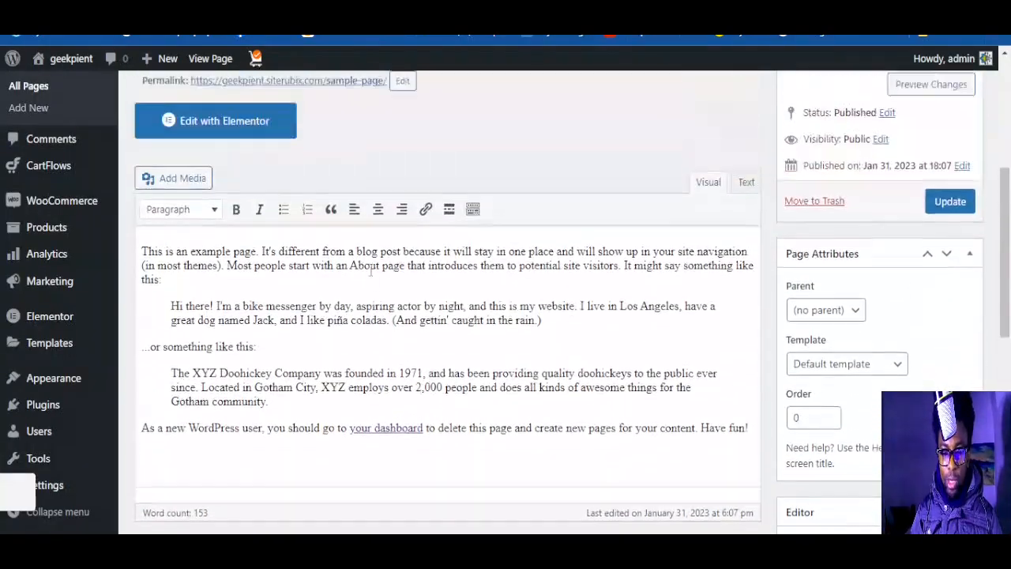
{"action": "scroll", "coordinate": [640, 375], "scroll_direction": "down", "scroll_amount": 5}
{"action": "scroll", "coordinate": [774, 327], "scroll_direction": "down", "scroll_amount": 3}
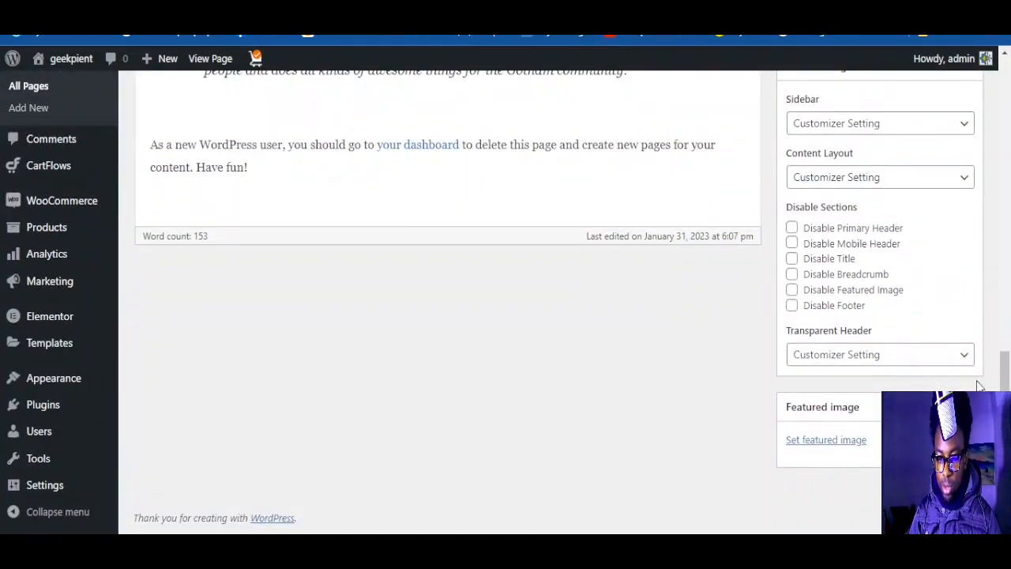
{"action": "scroll", "coordinate": [818, 335], "scroll_direction": "up", "scroll_amount": 3}
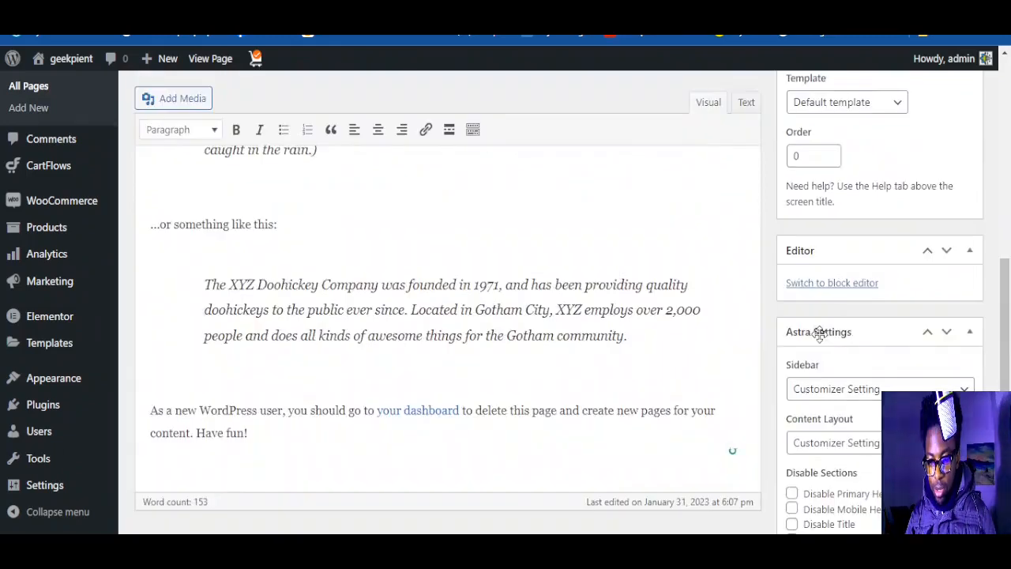
Step: Switch Sample Page to the block editor and look over its content and page settings
{"action": "left_click", "coordinate": [835, 283]}
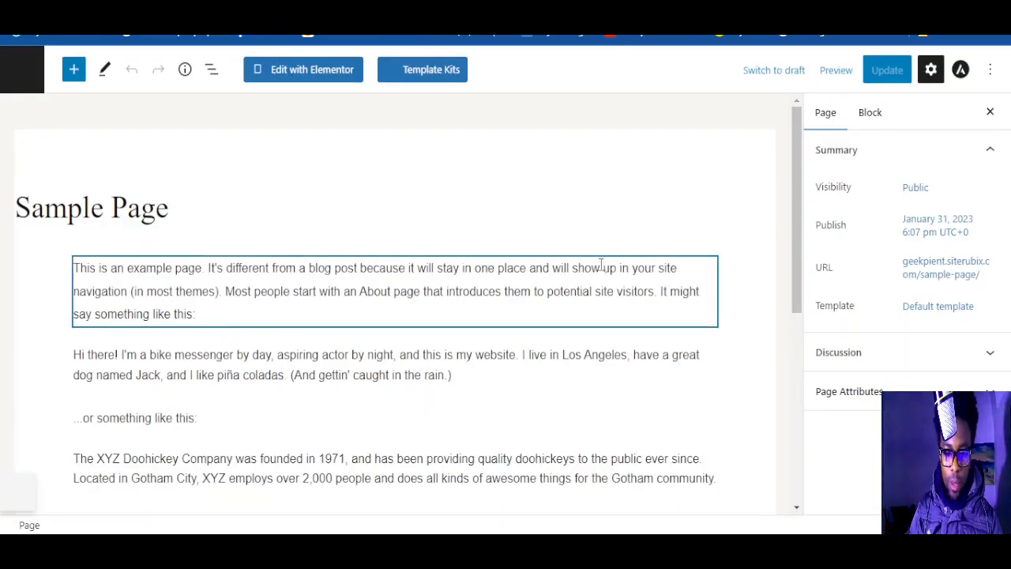
{"action": "scroll", "coordinate": [605, 266], "scroll_direction": "down", "scroll_amount": 2}
{"action": "scroll", "coordinate": [630, 263], "scroll_direction": "up", "scroll_amount": 1}
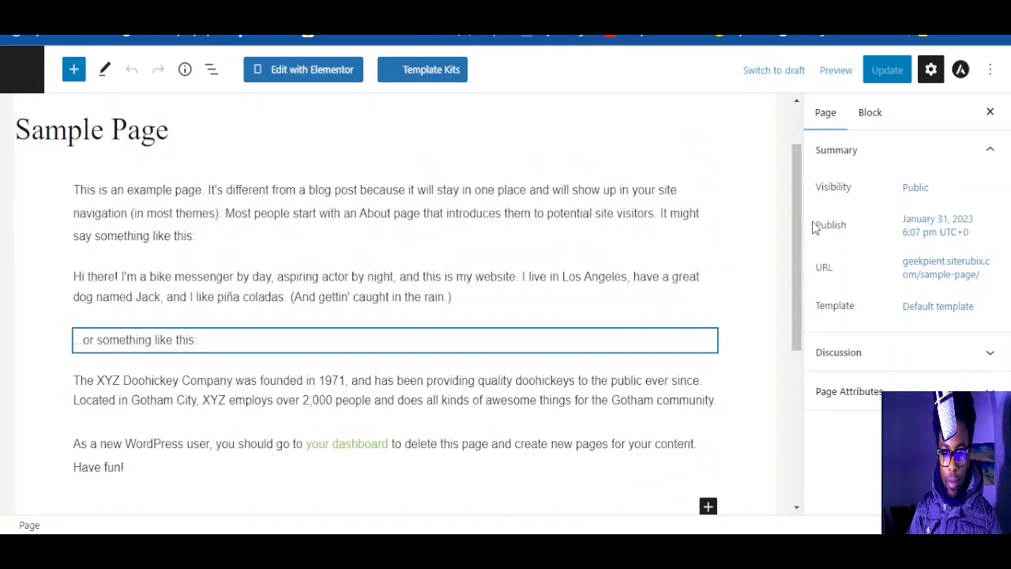
{"action": "scroll", "coordinate": [796, 166], "scroll_direction": "up", "scroll_amount": 1}
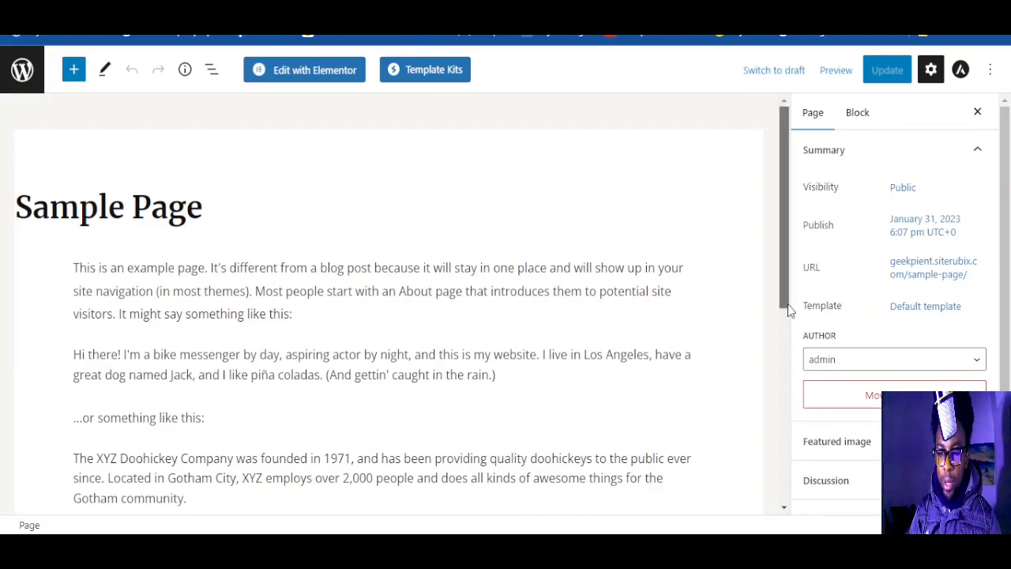
{"action": "left_click_drag", "start_coordinate": [788, 292], "coordinate": [806, 222]}
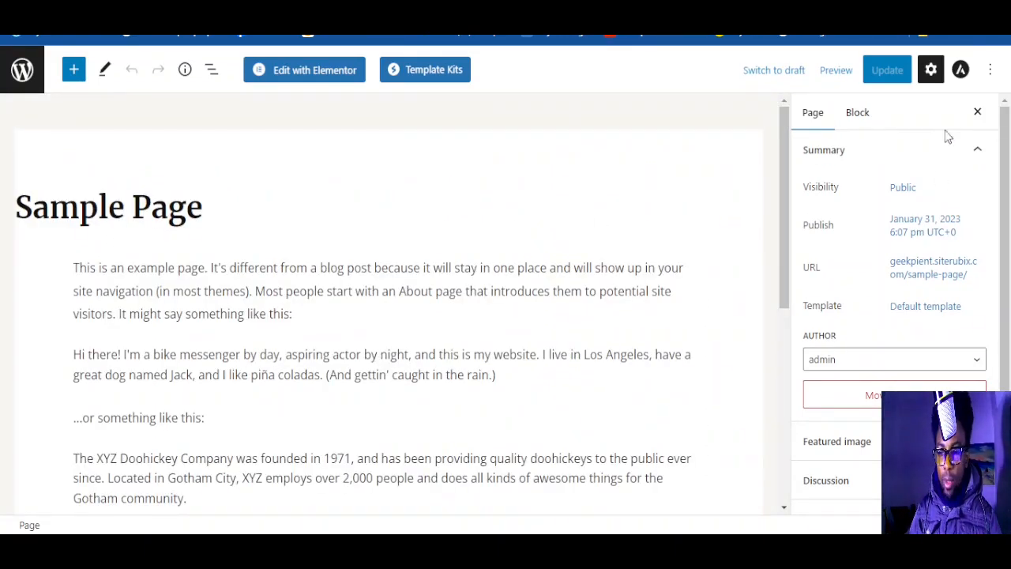
Step: Switch Sample Page back to the classic editor from the block editor's options
{"action": "left_click", "coordinate": [990, 79]}
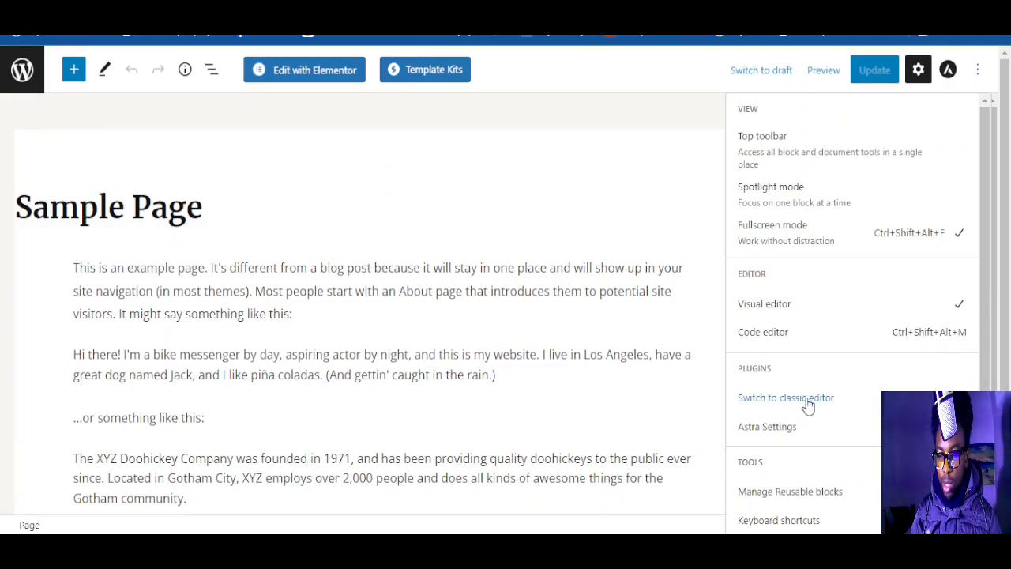
{"action": "left_click", "coordinate": [807, 405]}
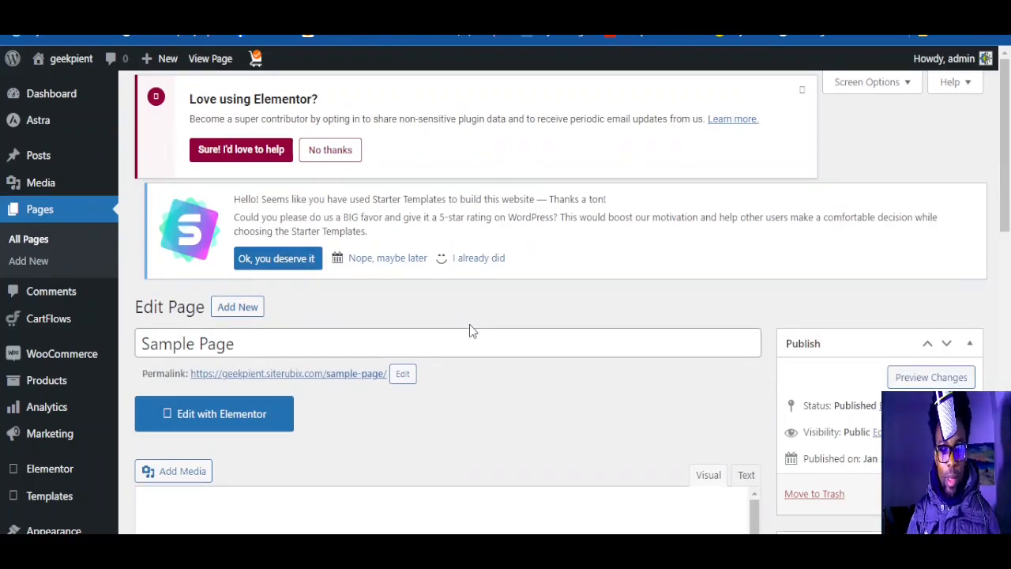
{"action": "scroll", "coordinate": [469, 329], "scroll_direction": "down", "scroll_amount": 2}
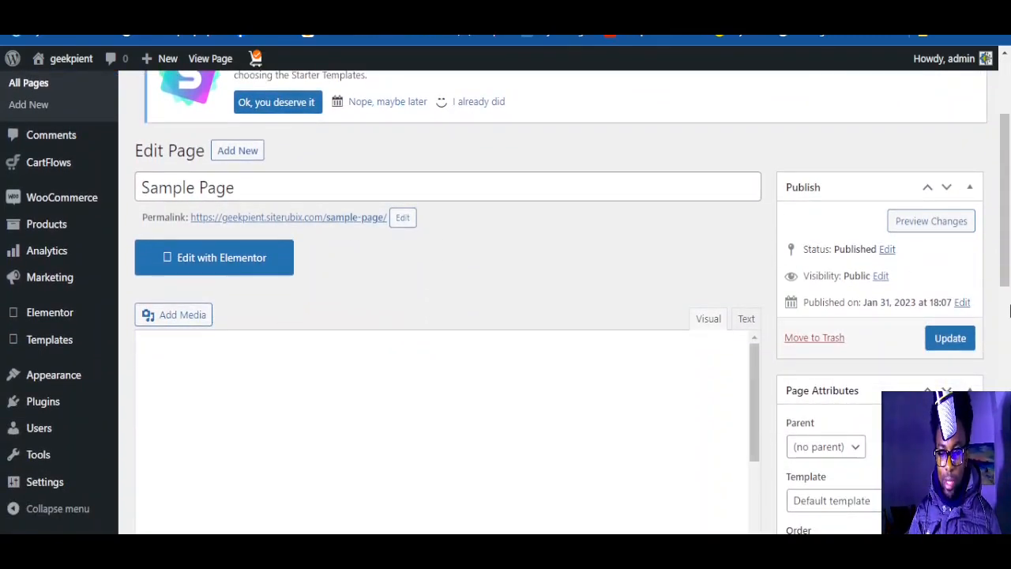
{"action": "scroll", "coordinate": [474, 316], "scroll_direction": "down", "scroll_amount": 1}
Step: Open the theme's Widgets management screen
{"action": "scroll", "coordinate": [61, 291], "scroll_direction": "up", "scroll_amount": 4}
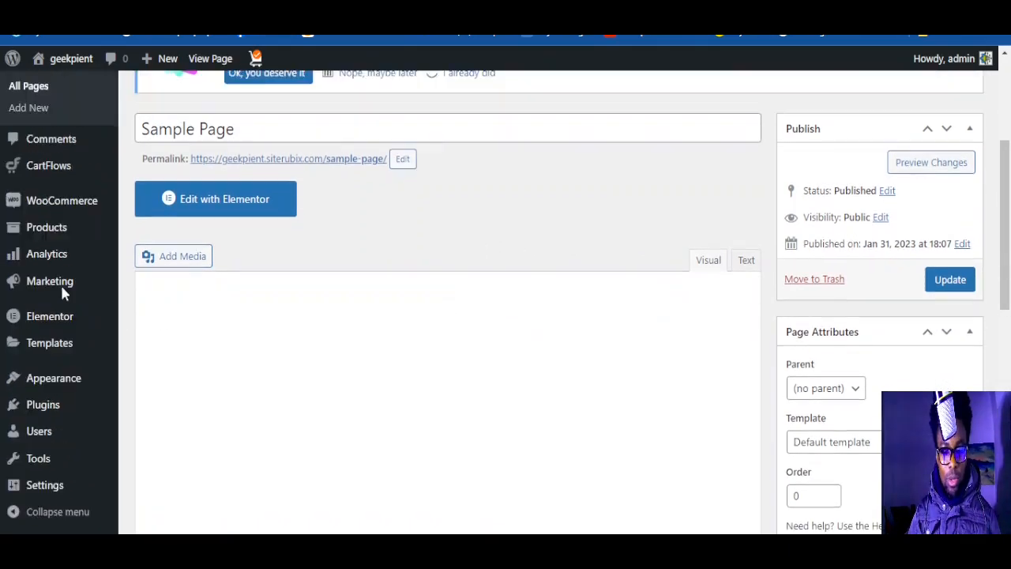
{"action": "scroll", "coordinate": [63, 276], "scroll_direction": "down", "scroll_amount": 1}
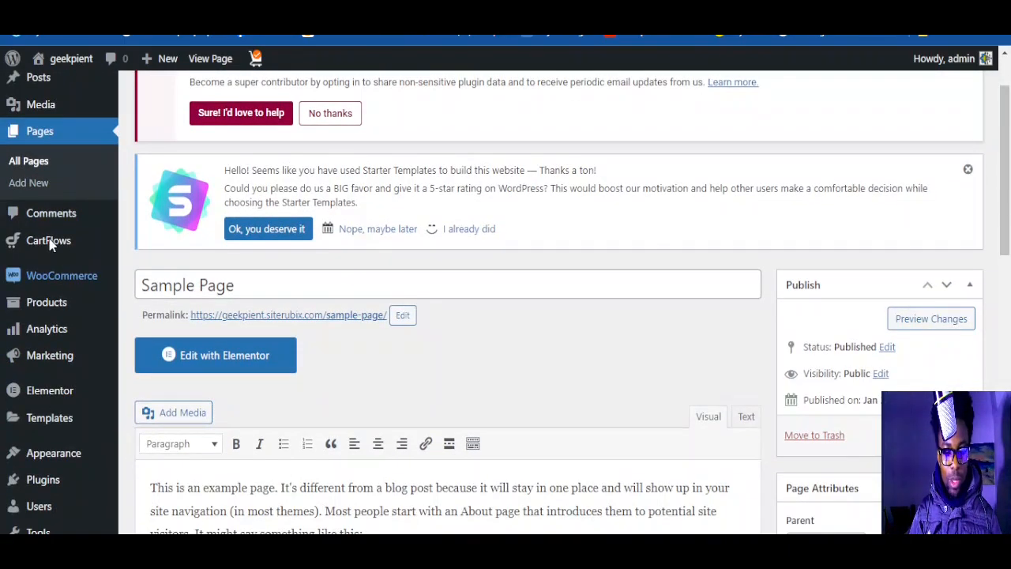
{"action": "scroll", "coordinate": [57, 272], "scroll_direction": "down", "scroll_amount": 2}
{"action": "scroll", "coordinate": [57, 271], "scroll_direction": "up", "scroll_amount": 3}
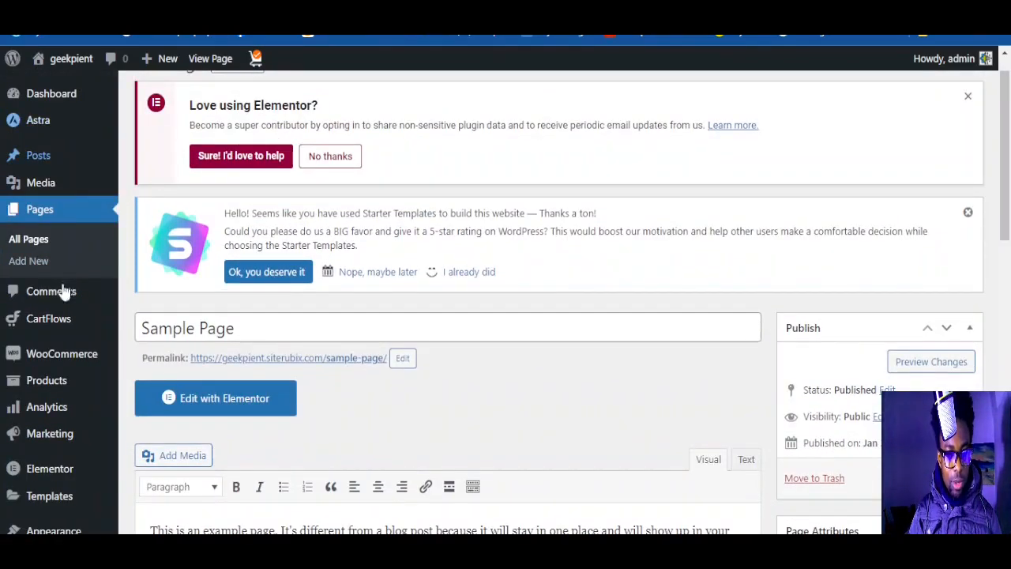
{"action": "scroll", "coordinate": [64, 352], "scroll_direction": "down", "scroll_amount": 2}
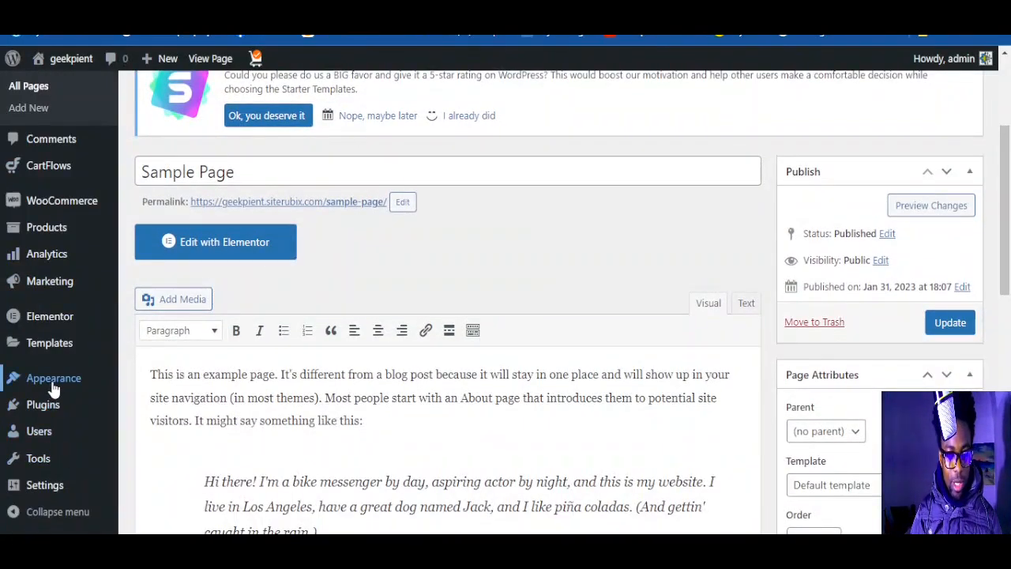
{"action": "mouse_move", "coordinate": [56, 381]}
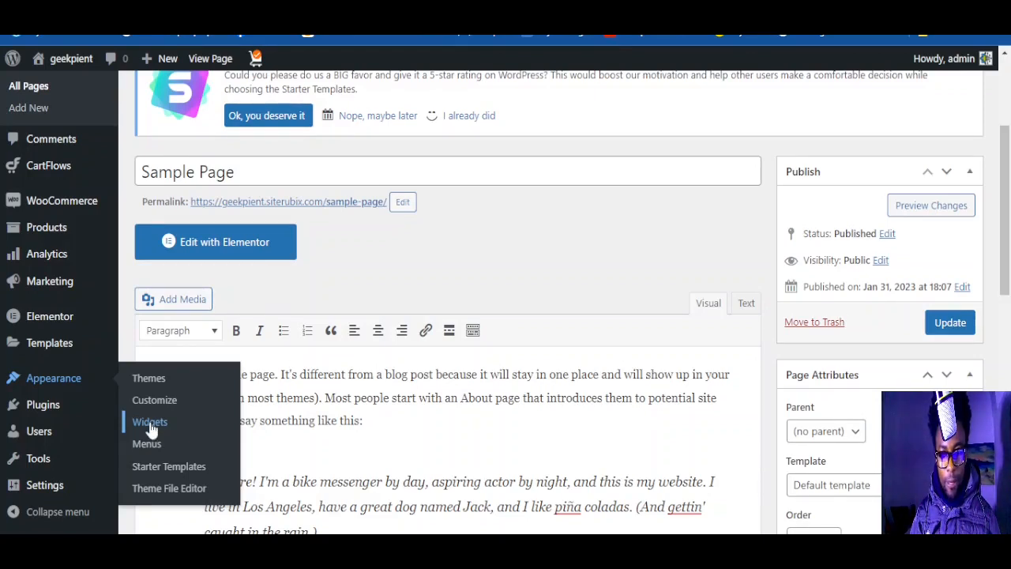
{"action": "left_click", "coordinate": [150, 427]}
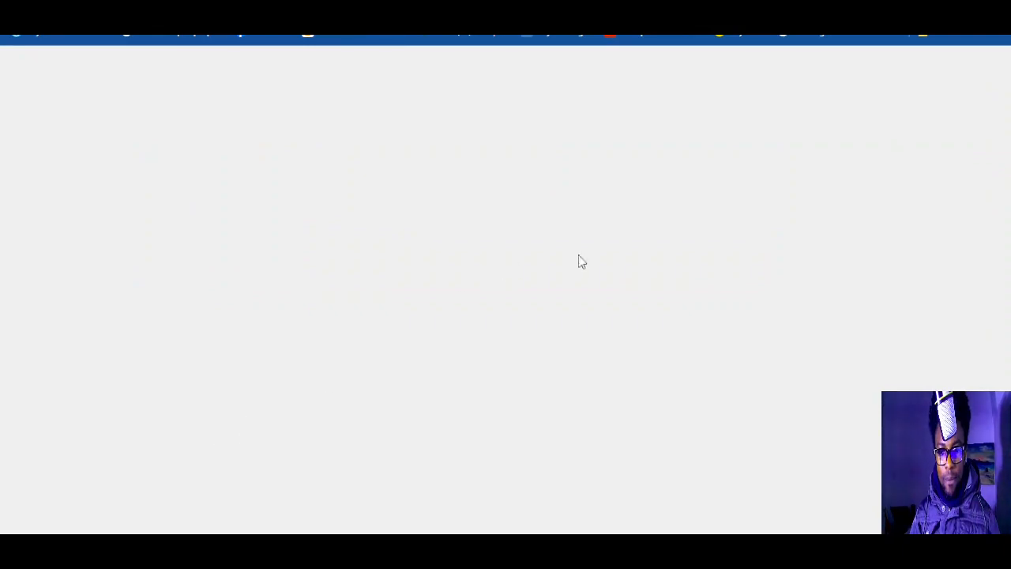
Step: Examine the classic Widgets screen's available widgets and its sidebar, header and footer widget areas
{"action": "scroll", "coordinate": [600, 264], "scroll_direction": "down", "scroll_amount": 3}
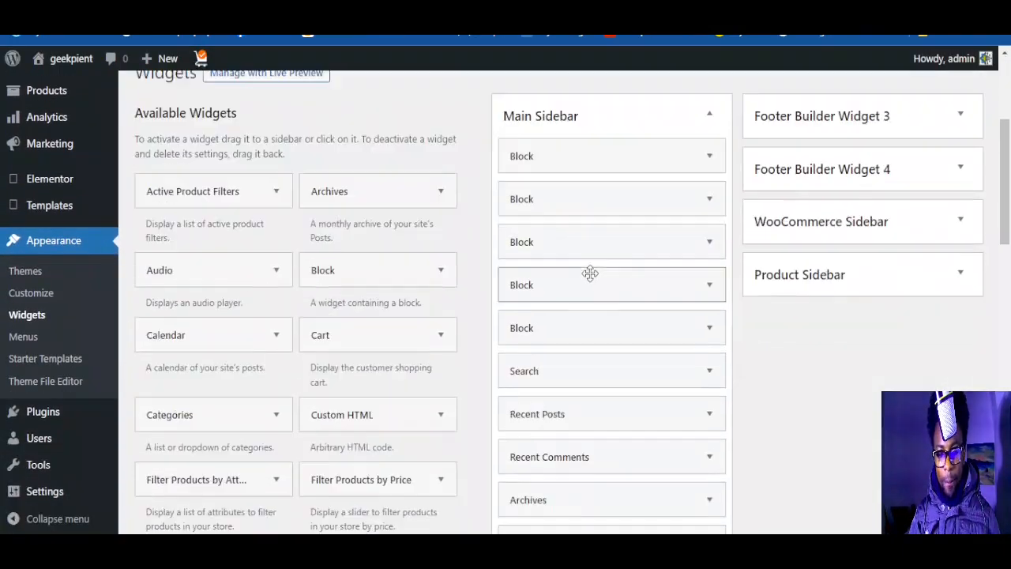
{"action": "scroll", "coordinate": [331, 251], "scroll_direction": "up", "scroll_amount": 2}
{"action": "scroll", "coordinate": [580, 273], "scroll_direction": "down", "scroll_amount": 1}
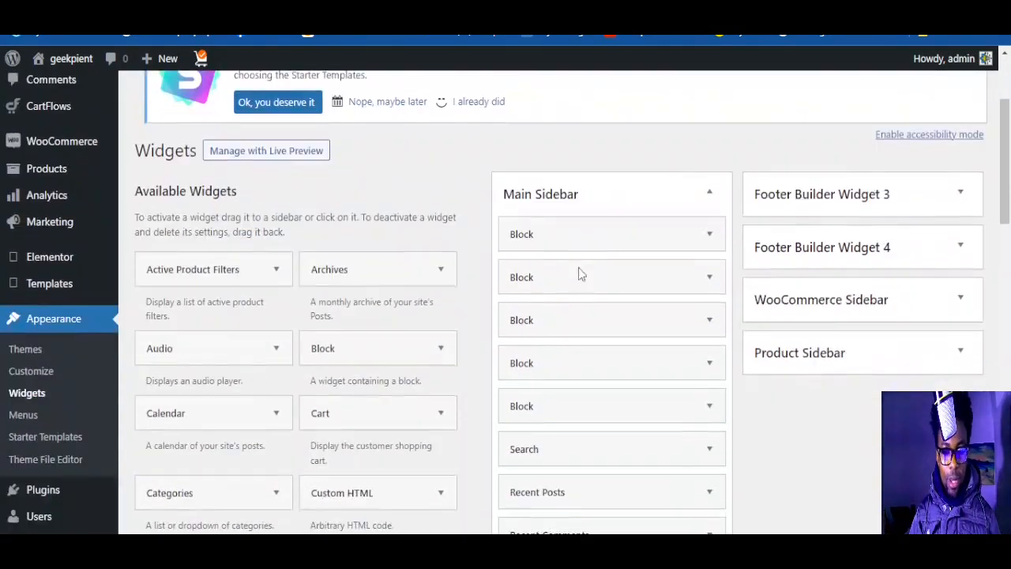
{"action": "scroll", "coordinate": [608, 244], "scroll_direction": "down", "scroll_amount": 1}
{"action": "scroll", "coordinate": [474, 218], "scroll_direction": "up", "scroll_amount": 1}
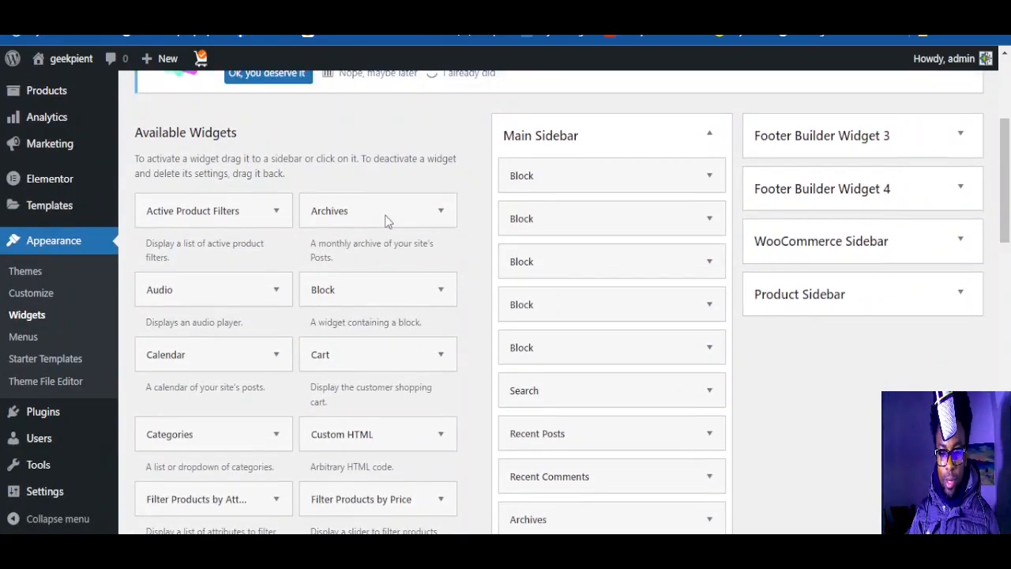
{"action": "scroll", "coordinate": [689, 195], "scroll_direction": "down", "scroll_amount": 3}
{"action": "scroll", "coordinate": [690, 194], "scroll_direction": "down", "scroll_amount": 10}
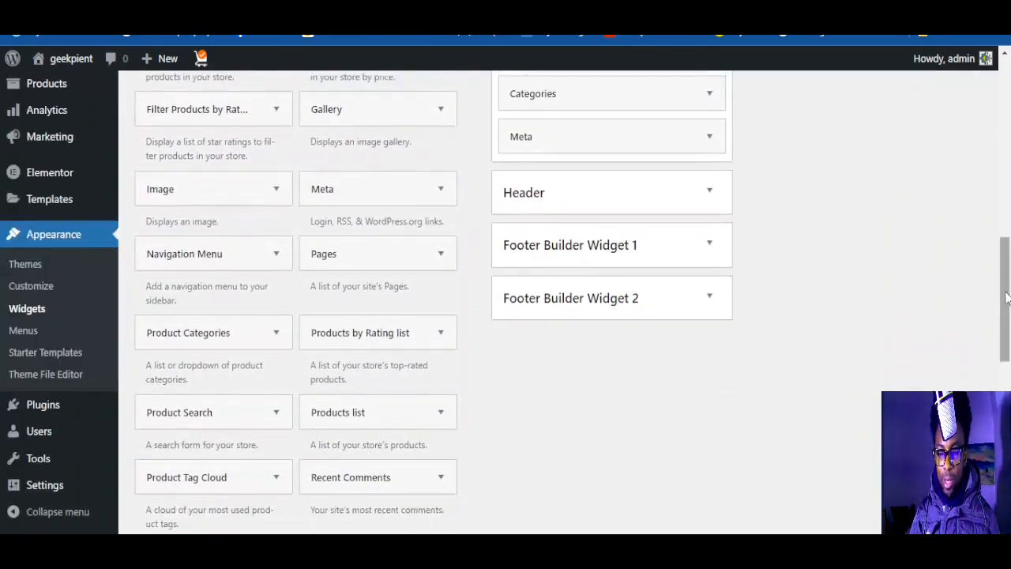
{"action": "left_click_drag", "start_coordinate": [1007, 444], "coordinate": [1009, 164]}
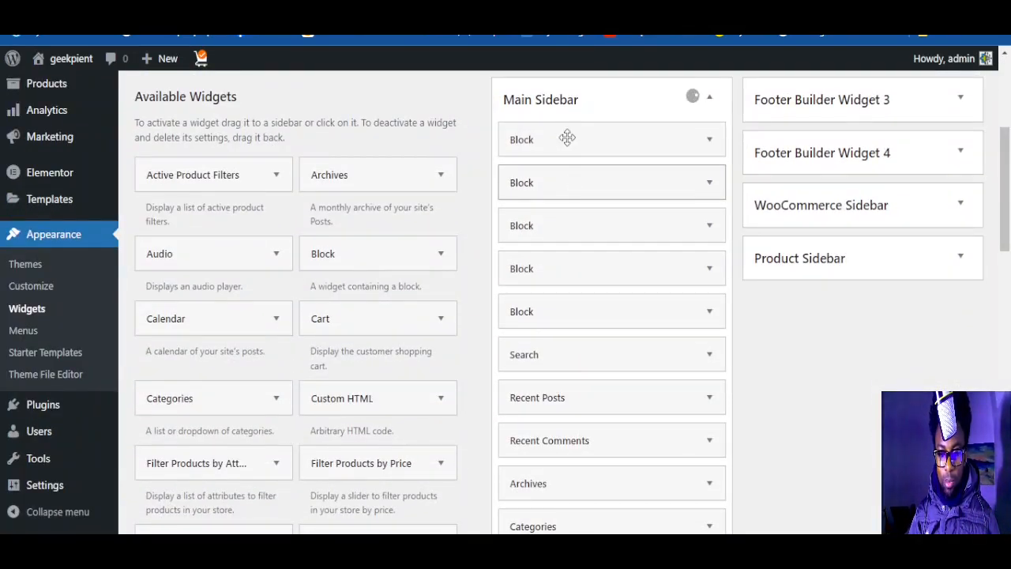
Step: Move the top Block widget lower within the Main Sidebar and look over the remaining available and inactive widgets
{"action": "left_click_drag", "start_coordinate": [569, 135], "coordinate": [562, 236]}
{"action": "scroll", "coordinate": [443, 371], "scroll_direction": "down", "scroll_amount": 6}
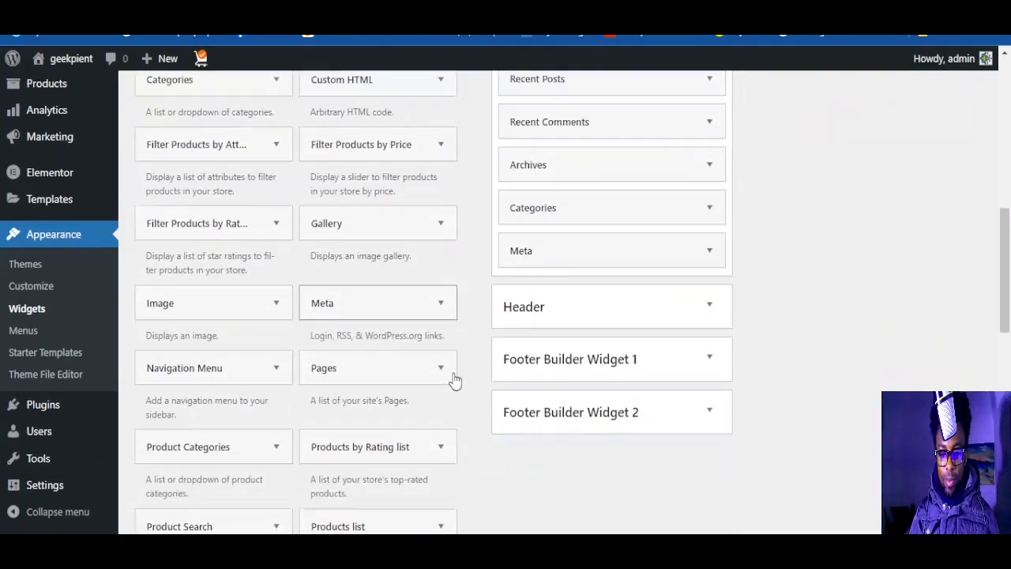
{"action": "scroll", "coordinate": [518, 409], "scroll_direction": "down", "scroll_amount": 6}
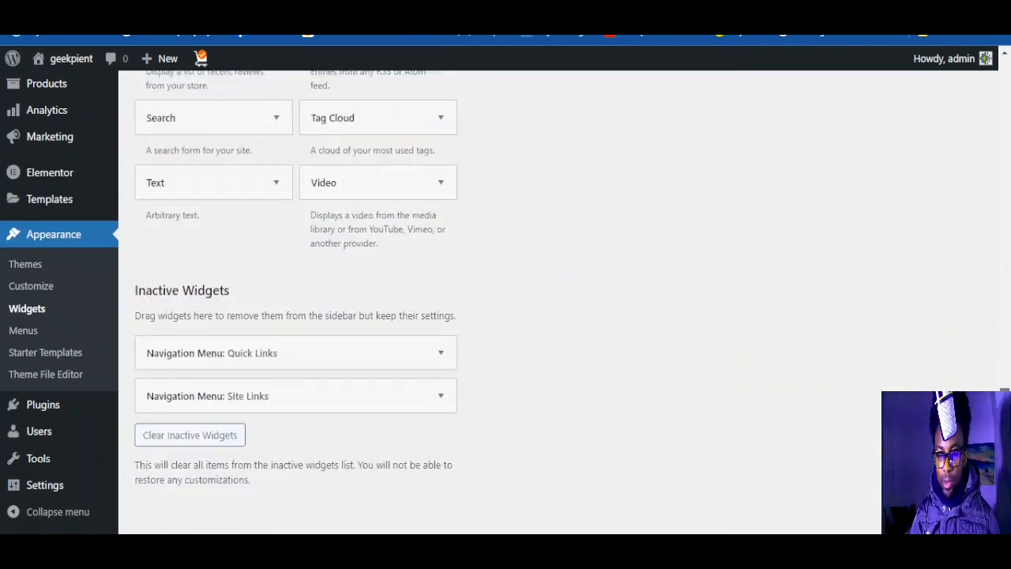
{"action": "left_click_drag", "start_coordinate": [1006, 371], "coordinate": [1006, 291]}
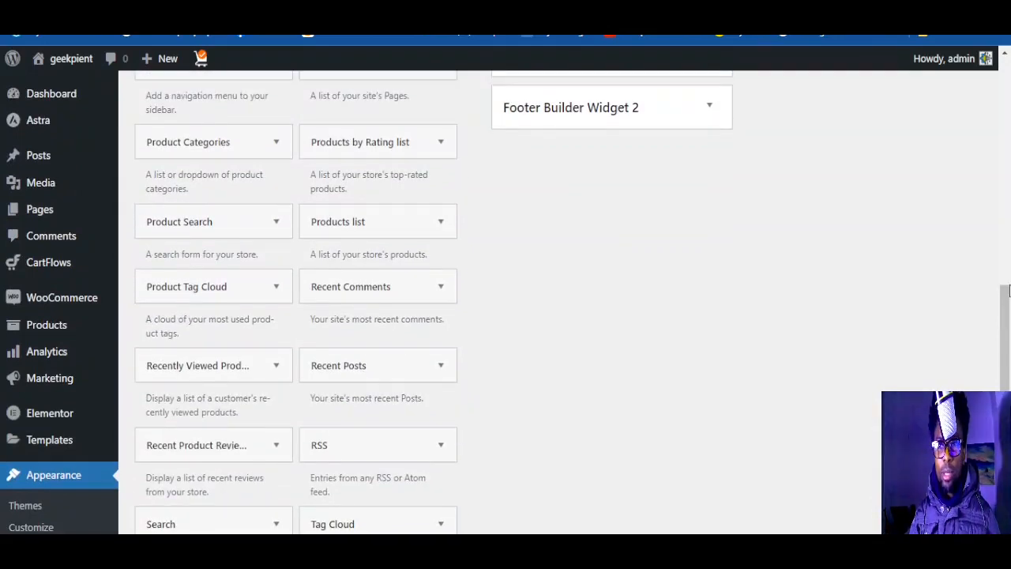